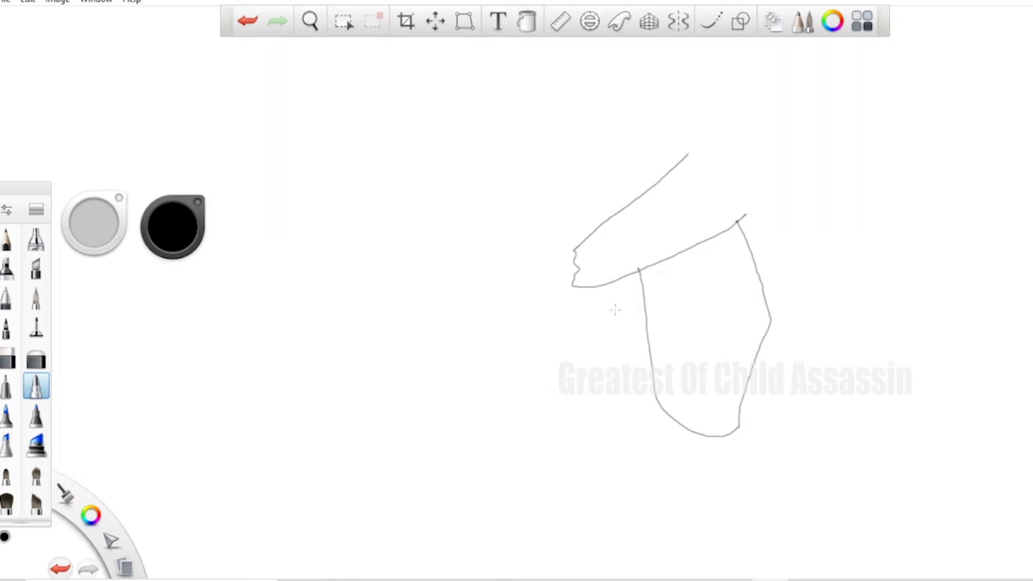
pyautogui.moveTo(653, 360)
pyautogui.mouseDown()
pyautogui.moveTo(581, 361)
pyautogui.moveTo(542, 385)
pyautogui.moveTo(515, 503)
pyautogui.moveTo(548, 524)
pyautogui.moveTo(547, 480)
pyautogui.moveTo(562, 452)
pyautogui.mouseUp()
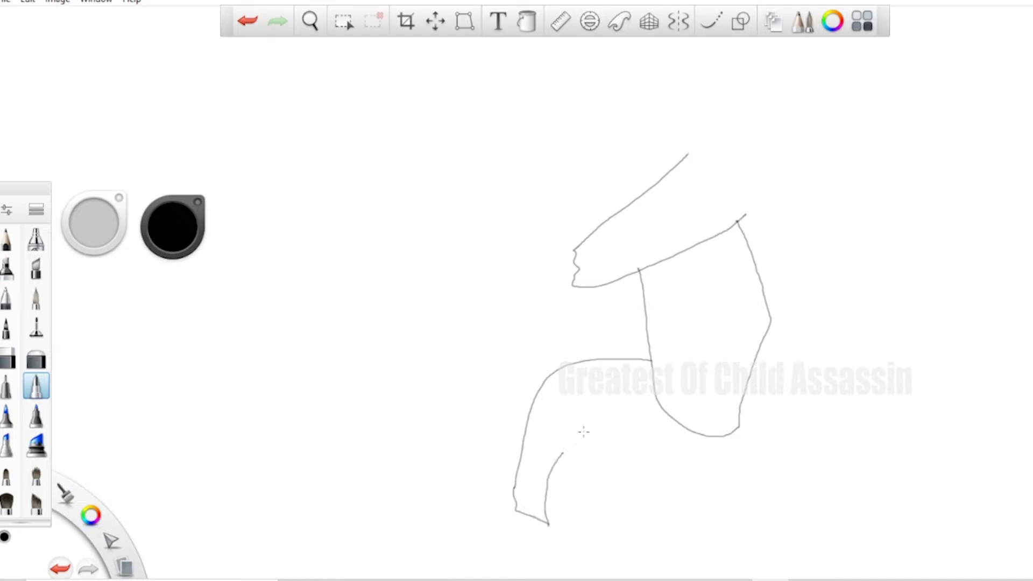
pyautogui.hotkey('ctrl', 'z')
pyautogui.moveTo(652, 359)
pyautogui.mouseDown()
pyautogui.moveTo(568, 371)
pyautogui.moveTo(548, 498)
pyautogui.moveTo(548, 546)
pyautogui.moveTo(576, 545)
pyautogui.mouseUp()
pyautogui.hotkey('ctrl', 'z')
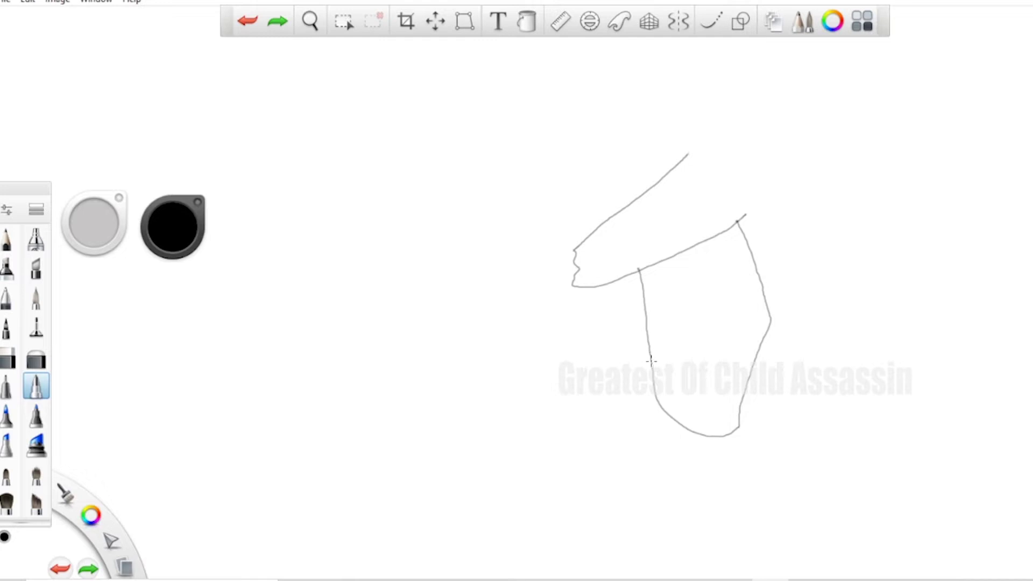
# - Draw the large cat's shoulder, back and bent legs around the belly outline, and add both feet with a sole line on the front one
pyautogui.moveTo(651, 360)
pyautogui.mouseDown()
pyautogui.moveTo(573, 363)
pyautogui.moveTo(559, 471)
pyautogui.moveTo(587, 509)
pyautogui.moveTo(596, 511)
pyautogui.moveTo(619, 424)
pyautogui.moveTo(636, 445)
pyautogui.moveTo(733, 443)
pyautogui.moveTo(735, 432)
pyautogui.moveTo(734, 486)
pyautogui.moveTo(769, 503)
pyautogui.moveTo(861, 497)
pyautogui.moveTo(831, 464)
pyautogui.moveTo(849, 454)
pyautogui.moveTo(775, 450)
pyautogui.moveTo(780, 456)
pyautogui.moveTo(853, 339)
pyautogui.moveTo(790, 144)
pyautogui.moveTo(748, 108)
pyautogui.moveTo(700, 116)
pyautogui.moveTo(685, 158)
pyautogui.mouseUp()
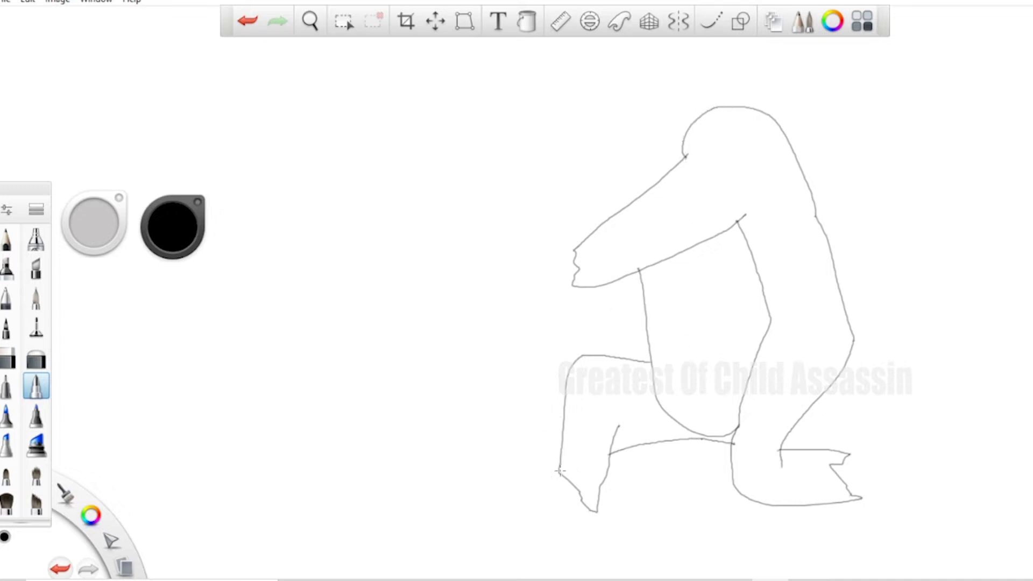
pyautogui.moveTo(560, 471)
pyautogui.mouseDown()
pyautogui.moveTo(483, 450)
pyautogui.moveTo(459, 461)
pyautogui.moveTo(446, 494)
pyautogui.moveTo(454, 508)
pyautogui.moveTo(581, 543)
pyautogui.moveTo(596, 545)
pyautogui.moveTo(595, 509)
pyautogui.mouseUp()
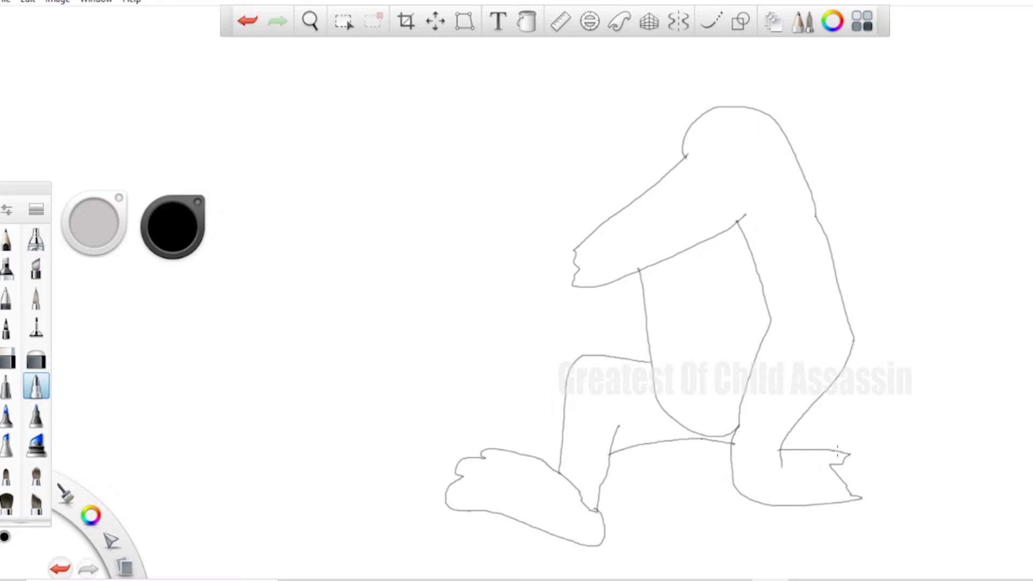
pyautogui.moveTo(846, 454)
pyautogui.mouseDown()
pyautogui.moveTo(864, 442)
pyautogui.moveTo(887, 492)
pyautogui.moveTo(878, 554)
pyautogui.moveTo(868, 567)
pyautogui.moveTo(797, 560)
pyautogui.moveTo(854, 496)
pyautogui.mouseUp()
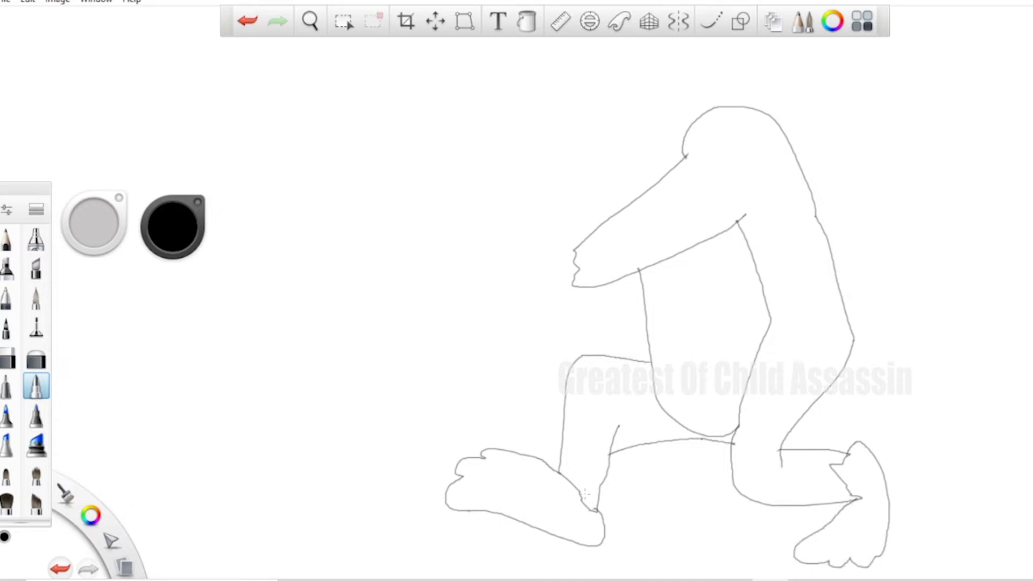
pyautogui.moveTo(493, 515)
pyautogui.mouseDown()
pyautogui.moveTo(501, 496)
pyautogui.moveTo(565, 503)
pyautogui.moveTo(606, 524)
pyautogui.mouseUp()
# - Draw a short upward-curving tail with a jagged tip line behind the cat's hip, and a hand at the end of its lower arm
pyautogui.moveTo(846, 325)
pyautogui.mouseDown()
pyautogui.moveTo(922, 295)
pyautogui.moveTo(977, 216)
pyautogui.moveTo(991, 212)
pyautogui.moveTo(959, 347)
pyautogui.moveTo(924, 369)
pyautogui.mouseUp()
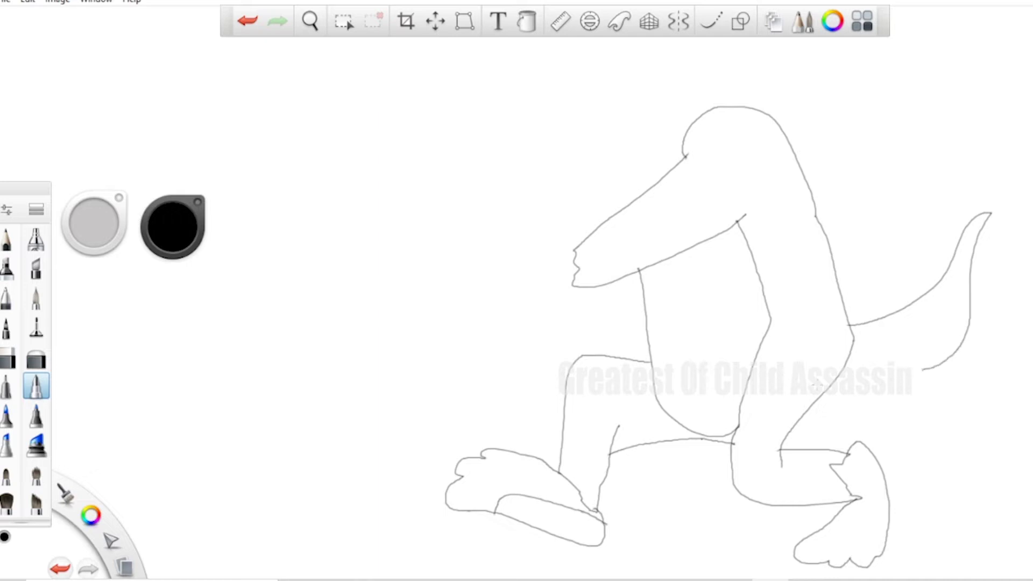
pyautogui.hotkey('ctrl', 'z')
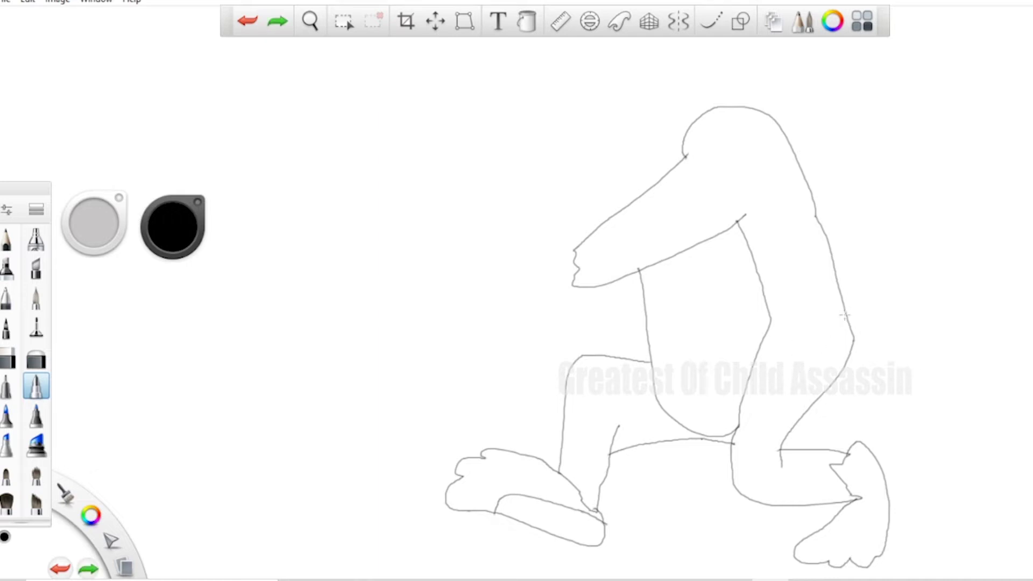
pyautogui.moveTo(846, 317)
pyautogui.mouseDown()
pyautogui.moveTo(883, 305)
pyautogui.moveTo(939, 237)
pyautogui.moveTo(949, 239)
pyautogui.moveTo(928, 325)
pyautogui.moveTo(898, 346)
pyautogui.moveTo(851, 348)
pyautogui.mouseUp()
pyautogui.moveTo(920, 259); pyautogui.dragTo(940, 299)
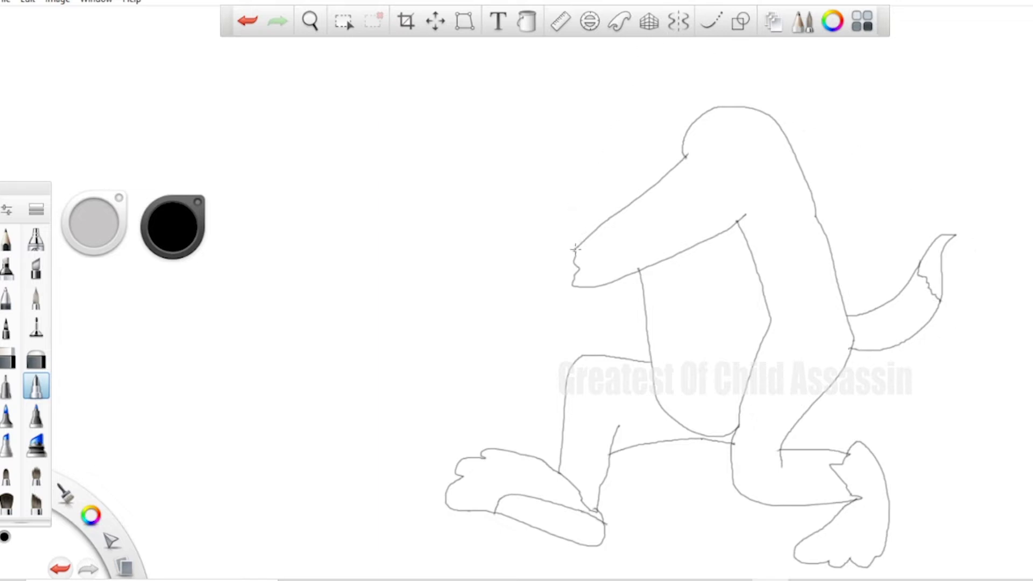
pyautogui.moveTo(575, 251)
pyautogui.mouseDown()
pyautogui.moveTo(514, 234)
pyautogui.moveTo(527, 247)
pyautogui.moveTo(511, 251)
pyautogui.moveTo(500, 280)
pyautogui.moveTo(527, 283)
pyautogui.moveTo(543, 307)
pyautogui.moveTo(576, 284)
pyautogui.mouseUp()
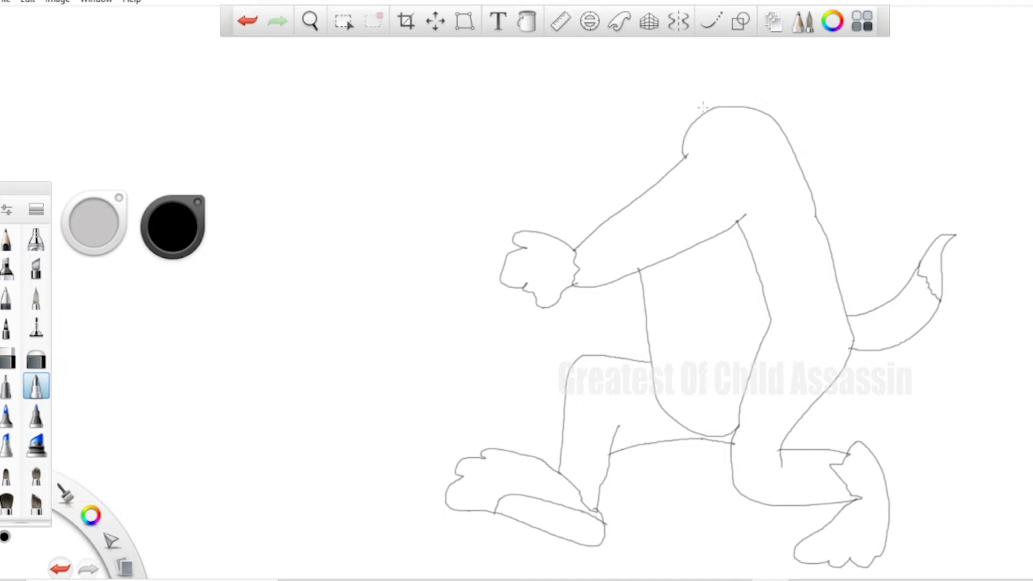
pyautogui.moveTo(725, 108)
pyautogui.mouseDown()
pyautogui.moveTo(713, 100)
pyautogui.moveTo(723, 85)
pyautogui.moveTo(763, 69)
pyautogui.moveTo(732, 36)
pyautogui.mouseUp()
pyautogui.moveTo(648, 46)
pyautogui.mouseDown()
pyautogui.moveTo(543, 62)
pyautogui.moveTo(543, 86)
pyautogui.moveTo(561, 101)
pyautogui.mouseUp()
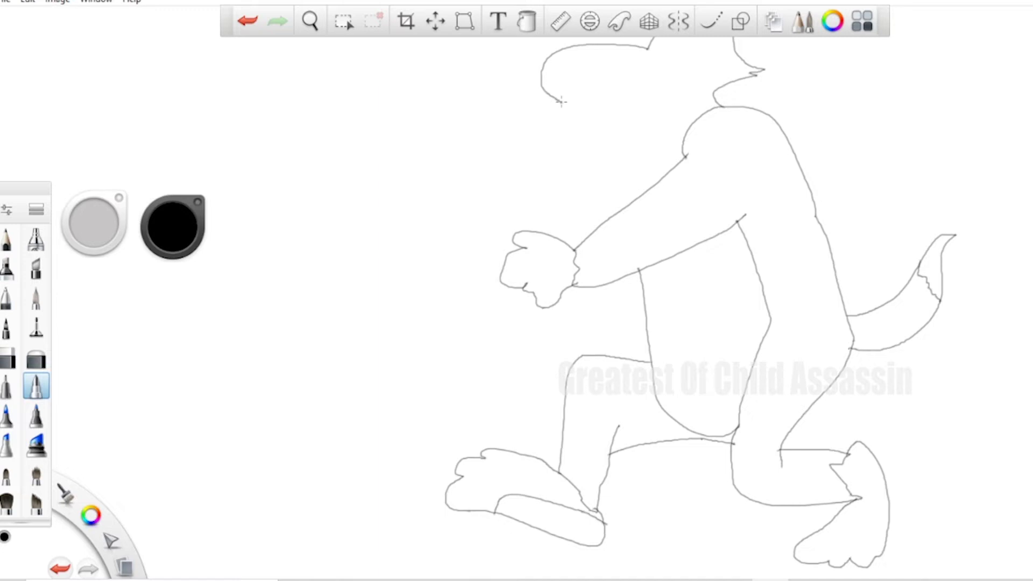
pyautogui.hotkey('ctrl', 'z')
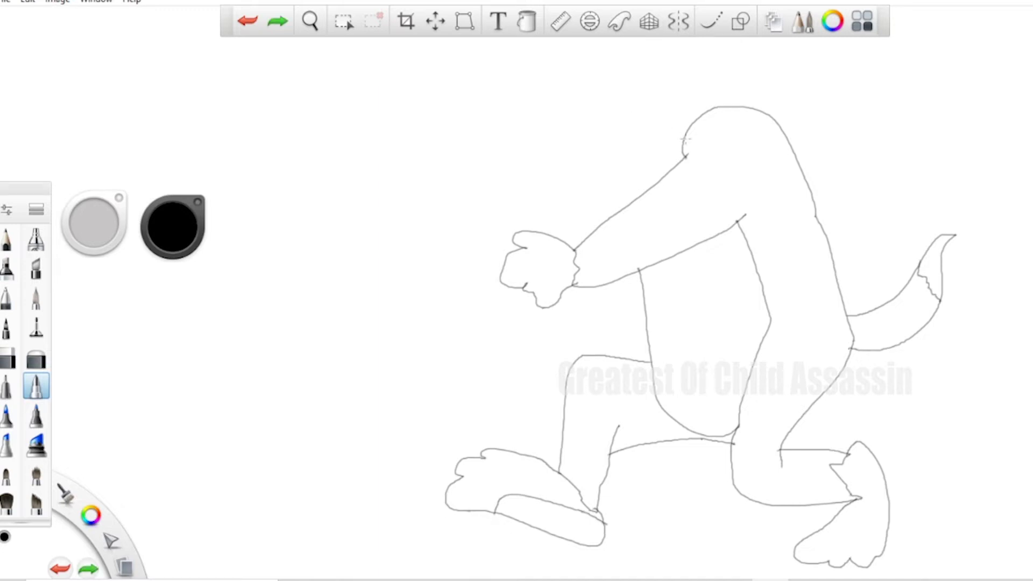
# - Draw the cat's rounded head outline joined to the shoulder, with a pointed ear at the forehead
pyautogui.moveTo(685, 139)
pyautogui.mouseDown()
pyautogui.moveTo(622, 148)
pyautogui.moveTo(554, 133)
pyautogui.moveTo(535, 102)
pyautogui.moveTo(553, 55)
pyautogui.moveTo(576, 33)
pyautogui.moveTo(686, 43)
pyautogui.moveTo(742, 110)
pyautogui.mouseUp()
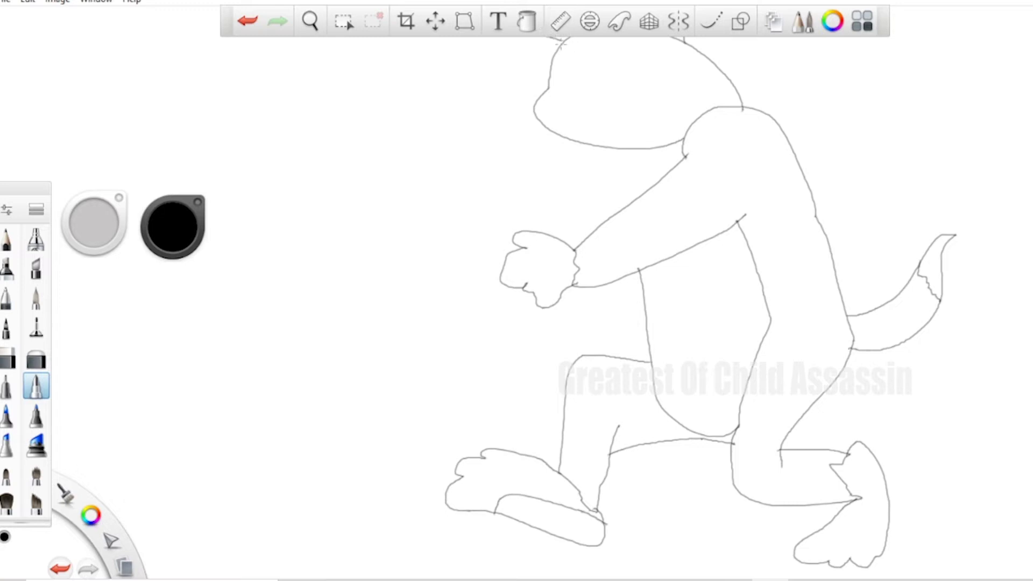
pyautogui.hotkey('ctrl', 'z')
pyautogui.moveTo(561, 43); pyautogui.dragTo(521, 42)
pyautogui.click(611, 43)
# - Draw the cat's raised far arm reaching forward from the face, ending in a jagged cuff and a small fist
pyautogui.moveTo(552, 66)
pyautogui.mouseDown()
pyautogui.moveTo(462, 63)
pyautogui.moveTo(423, 85)
pyautogui.moveTo(410, 106)
pyautogui.moveTo(426, 132)
pyautogui.moveTo(478, 95)
pyautogui.moveTo(531, 103)
pyautogui.mouseUp()
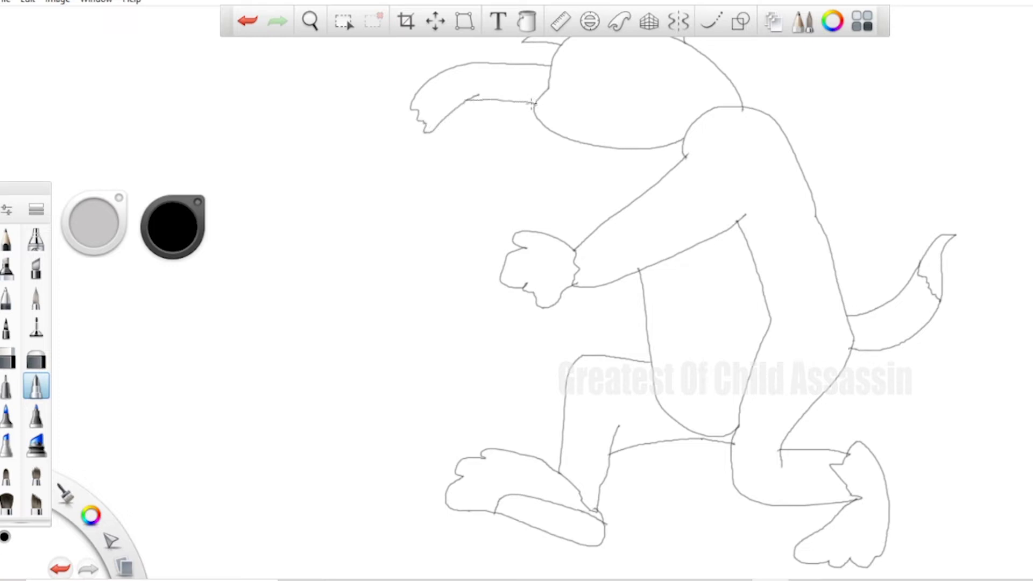
pyautogui.moveTo(411, 104)
pyautogui.mouseDown()
pyautogui.moveTo(388, 109)
pyautogui.moveTo(370, 149)
pyautogui.moveTo(409, 183)
pyautogui.moveTo(427, 148)
pyautogui.mouseUp()
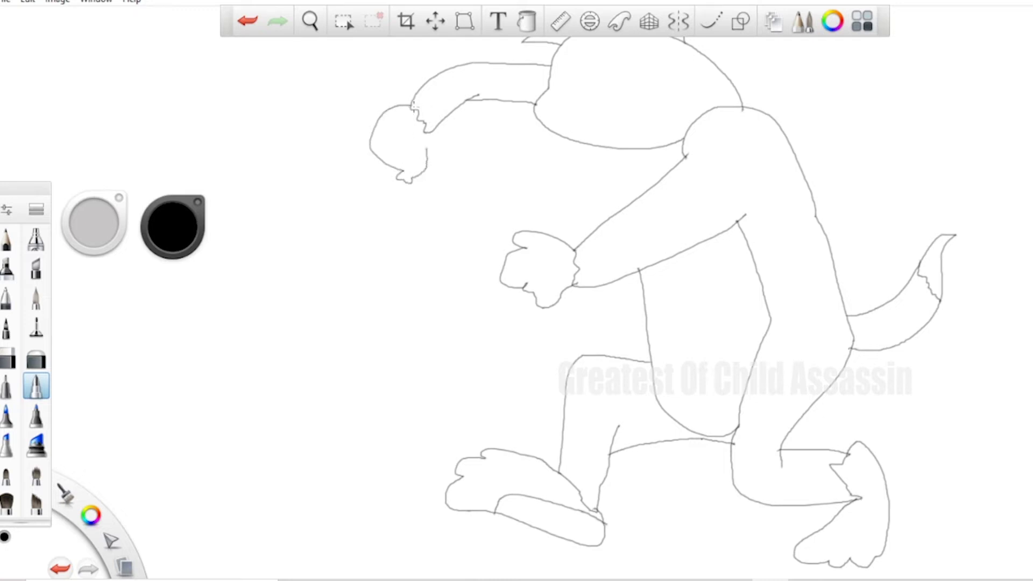
pyautogui.hotkey('ctrl', 'z')
pyautogui.moveTo(409, 108)
pyautogui.mouseDown()
pyautogui.moveTo(399, 112)
pyautogui.moveTo(392, 155)
pyautogui.moveTo(427, 155)
pyautogui.moveTo(440, 139)
pyautogui.moveTo(429, 125)
pyautogui.mouseUp()
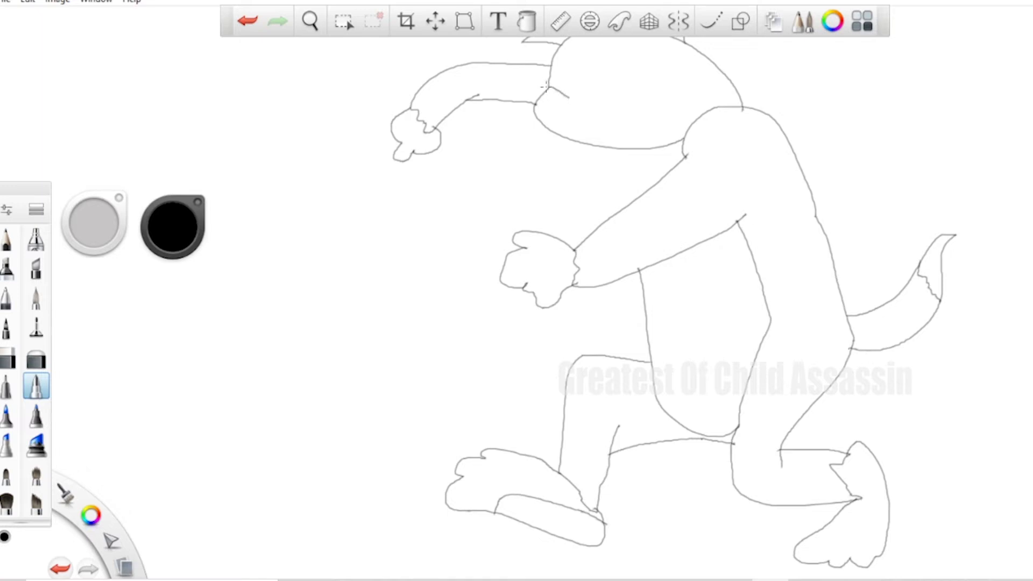
pyautogui.hotkey('ctrl', 'z')
pyautogui.moveTo(547, 88)
pyautogui.mouseDown()
pyautogui.moveTo(627, 100)
pyautogui.moveTo(581, 119)
pyautogui.moveTo(536, 104)
pyautogui.mouseUp()
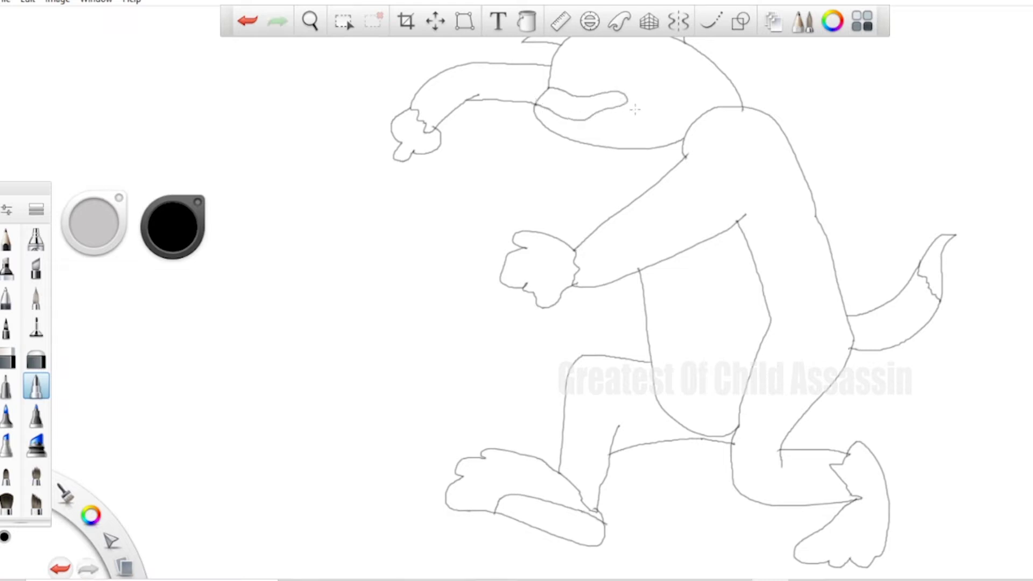
pyautogui.hotkey('ctrl', 'z')
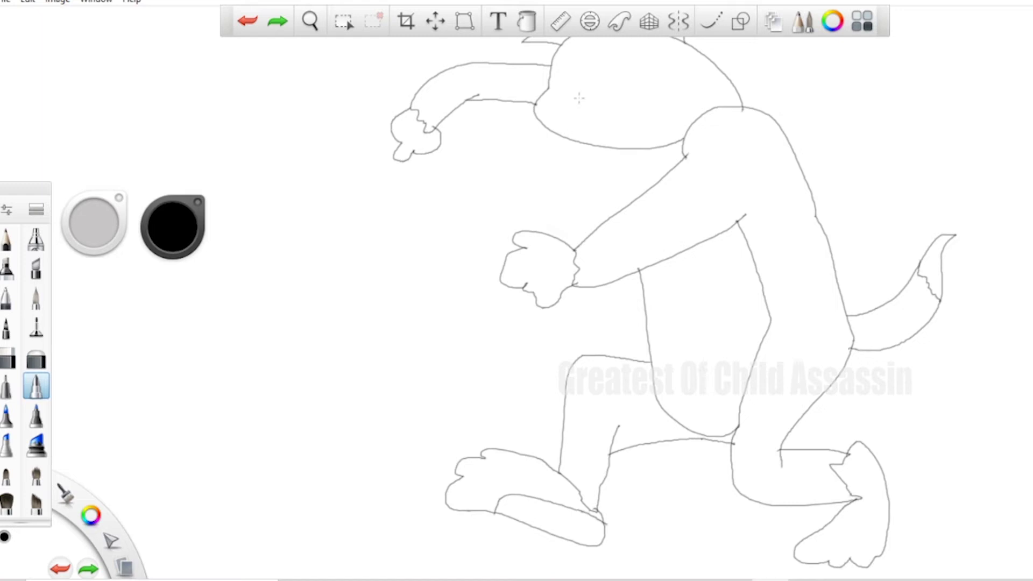
# - Draw the cat's muzzle and toothed mouth with jagged cheek fur, and sketch dark zigzag eyebrows on the forehead
pyautogui.moveTo(580, 99)
pyautogui.mouseDown()
pyautogui.moveTo(553, 90)
pyautogui.moveTo(543, 104)
pyautogui.moveTo(601, 121)
pyautogui.moveTo(618, 116)
pyautogui.moveTo(635, 85)
pyautogui.moveTo(575, 96)
pyautogui.mouseUp()
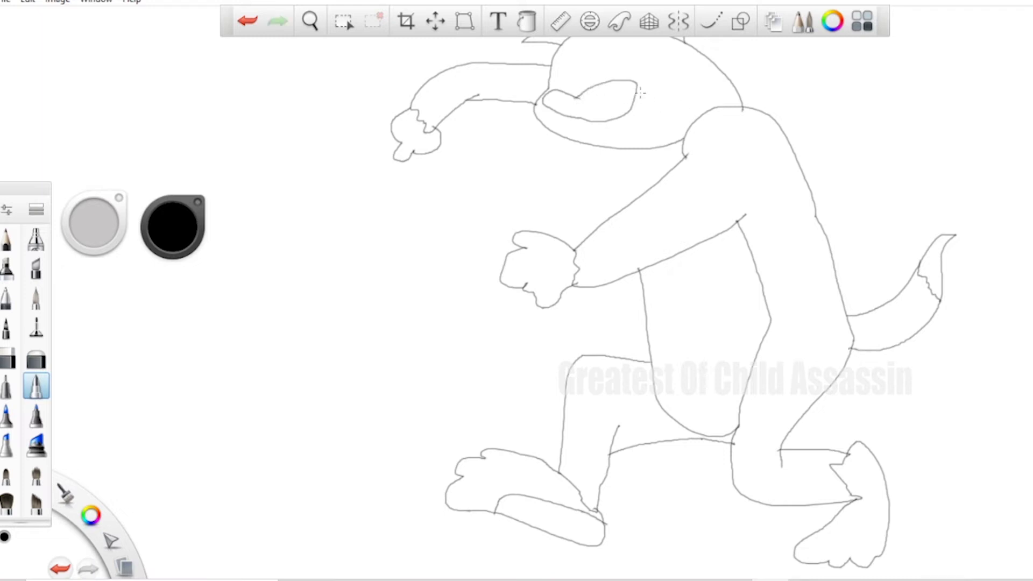
pyautogui.moveTo(637, 91)
pyautogui.mouseDown()
pyautogui.moveTo(682, 95)
pyautogui.moveTo(667, 130)
pyautogui.moveTo(653, 131)
pyautogui.moveTo(629, 106)
pyautogui.moveTo(618, 120)
pyautogui.moveTo(640, 123)
pyautogui.moveTo(649, 91)
pyautogui.mouseUp()
pyautogui.moveTo(555, 112)
pyautogui.mouseDown()
pyautogui.moveTo(568, 122)
pyautogui.moveTo(646, 117)
pyautogui.moveTo(654, 102)
pyautogui.mouseUp()
pyautogui.moveTo(557, 53)
pyautogui.mouseDown()
pyautogui.moveTo(574, 49)
pyautogui.moveTo(560, 59)
pyautogui.moveTo(579, 62)
pyautogui.moveTo(574, 52)
pyautogui.moveTo(588, 68)
pyautogui.moveTo(611, 46)
pyautogui.moveTo(625, 51)
pyautogui.mouseUp()
pyautogui.moveTo(623, 52); pyautogui.dragTo(627, 45)
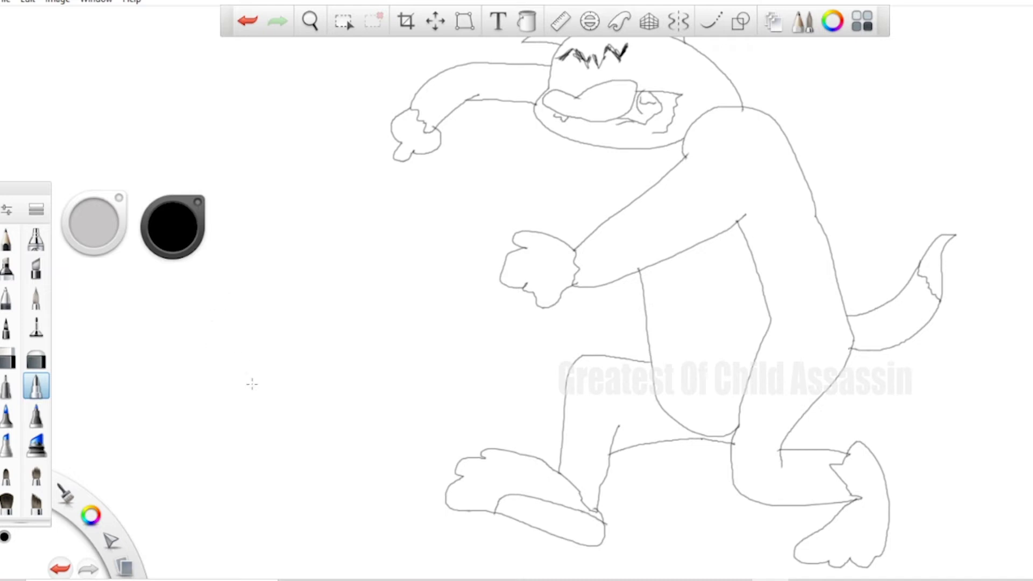
# - Draw the small mouse's torso, belly, near arm, feet and curved tail in the empty area facing the cat
pyautogui.moveTo(249, 384)
pyautogui.mouseDown()
pyautogui.moveTo(297, 365)
pyautogui.moveTo(296, 344)
pyautogui.moveTo(322, 343)
pyautogui.moveTo(320, 373)
pyautogui.moveTo(274, 398)
pyautogui.moveTo(286, 391)
pyautogui.moveTo(291, 467)
pyautogui.moveTo(310, 467)
pyautogui.moveTo(328, 453)
pyautogui.moveTo(341, 415)
pyautogui.moveTo(316, 376)
pyautogui.mouseUp()
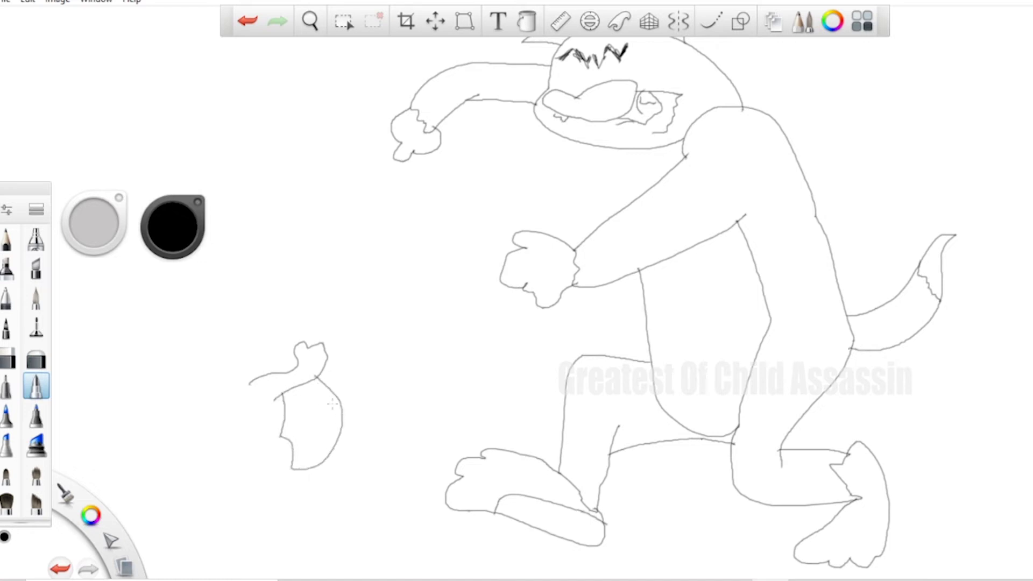
pyautogui.moveTo(328, 448)
pyautogui.mouseDown()
pyautogui.moveTo(350, 473)
pyautogui.moveTo(344, 510)
pyautogui.moveTo(314, 504)
pyautogui.moveTo(325, 481)
pyautogui.moveTo(313, 495)
pyautogui.moveTo(295, 497)
pyautogui.moveTo(278, 482)
pyautogui.moveTo(261, 491)
pyautogui.moveTo(240, 464)
pyautogui.moveTo(235, 414)
pyautogui.moveTo(238, 386)
pyautogui.moveTo(251, 380)
pyautogui.mouseUp()
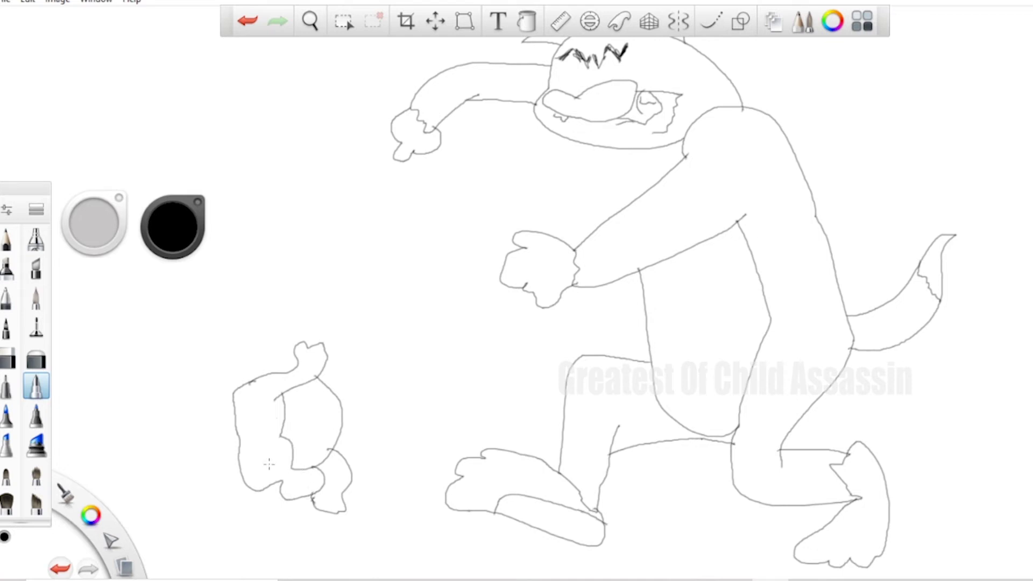
pyautogui.moveTo(233, 468)
pyautogui.mouseDown()
pyautogui.moveTo(174, 449)
pyautogui.moveTo(146, 463)
pyautogui.moveTo(259, 482)
pyautogui.mouseUp()
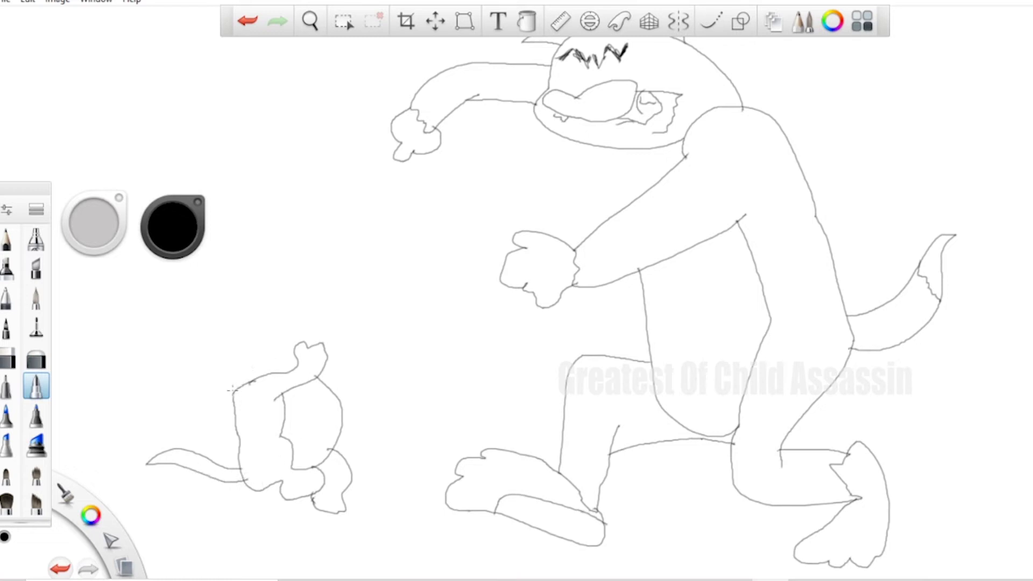
# - Draw the mouse's head above its body, with a large round ear, a second ear behind it and hair strokes on top
pyautogui.moveTo(233, 390)
pyautogui.mouseDown()
pyautogui.moveTo(141, 373)
pyautogui.moveTo(112, 350)
pyautogui.moveTo(117, 315)
pyautogui.moveTo(230, 286)
pyautogui.moveTo(287, 373)
pyautogui.mouseUp()
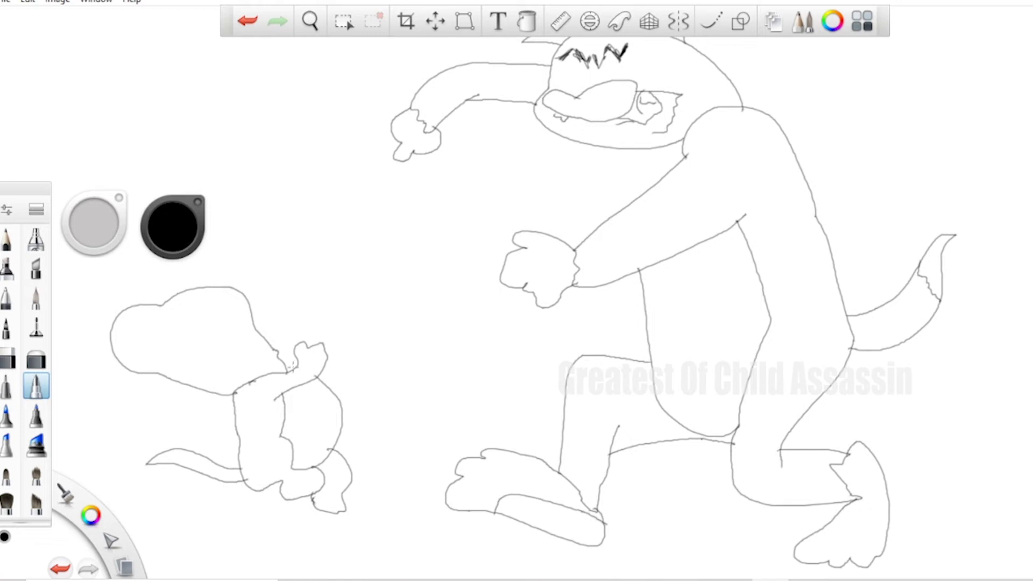
pyautogui.hotkey('ctrl', 'z')
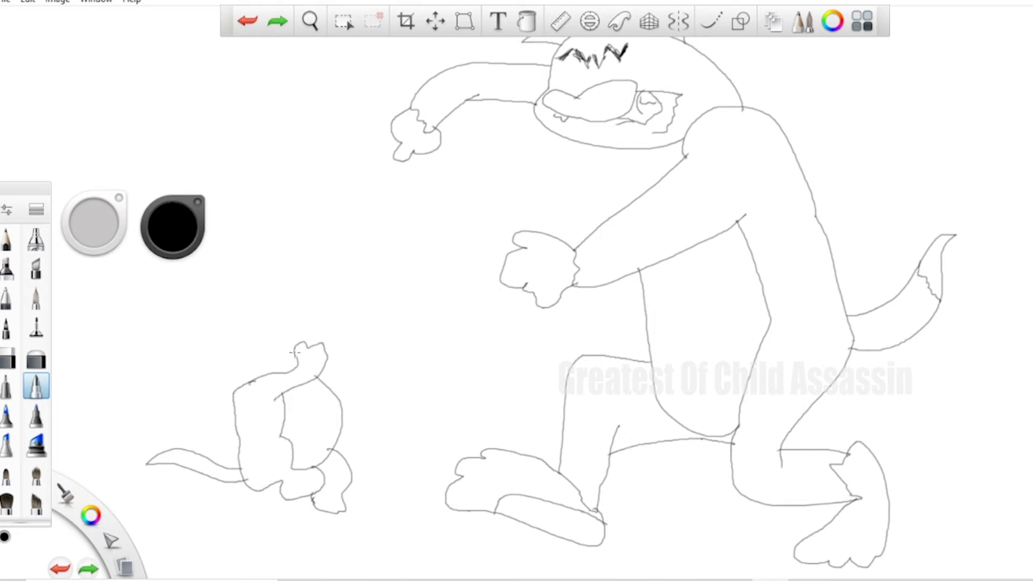
pyautogui.moveTo(295, 345)
pyautogui.mouseDown()
pyautogui.moveTo(277, 298)
pyautogui.moveTo(221, 291)
pyautogui.moveTo(156, 312)
pyautogui.moveTo(160, 340)
pyautogui.moveTo(212, 351)
pyautogui.moveTo(236, 391)
pyautogui.mouseUp()
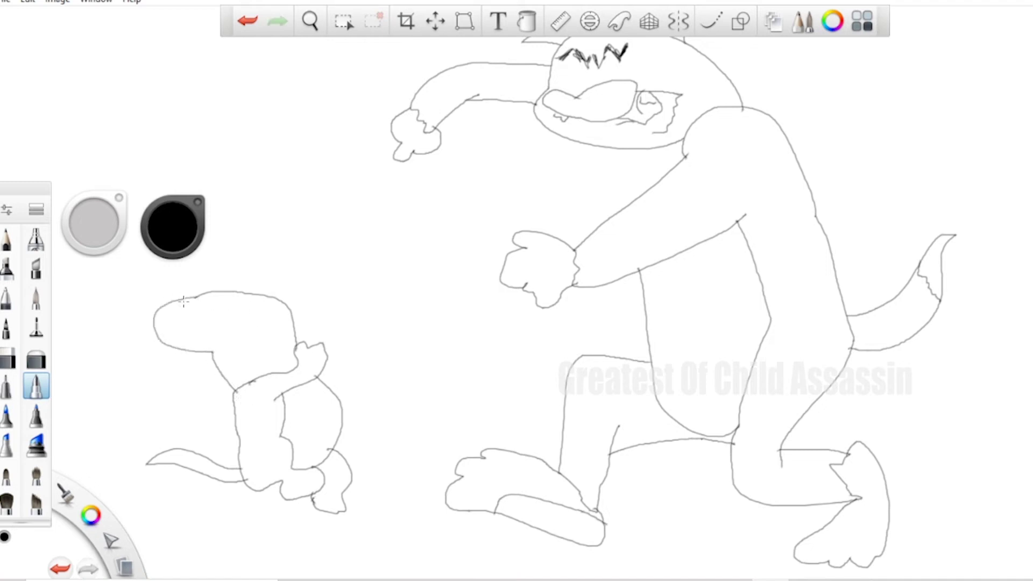
pyautogui.moveTo(173, 298)
pyautogui.mouseDown()
pyautogui.moveTo(210, 312)
pyautogui.moveTo(205, 331)
pyautogui.moveTo(195, 330)
pyautogui.moveTo(205, 348)
pyautogui.mouseUp()
pyautogui.moveTo(167, 302)
pyautogui.mouseDown()
pyautogui.moveTo(194, 284)
pyautogui.moveTo(239, 283)
pyautogui.moveTo(246, 294)
pyautogui.moveTo(214, 295)
pyautogui.moveTo(248, 289)
pyautogui.moveTo(245, 279)
pyautogui.mouseUp()
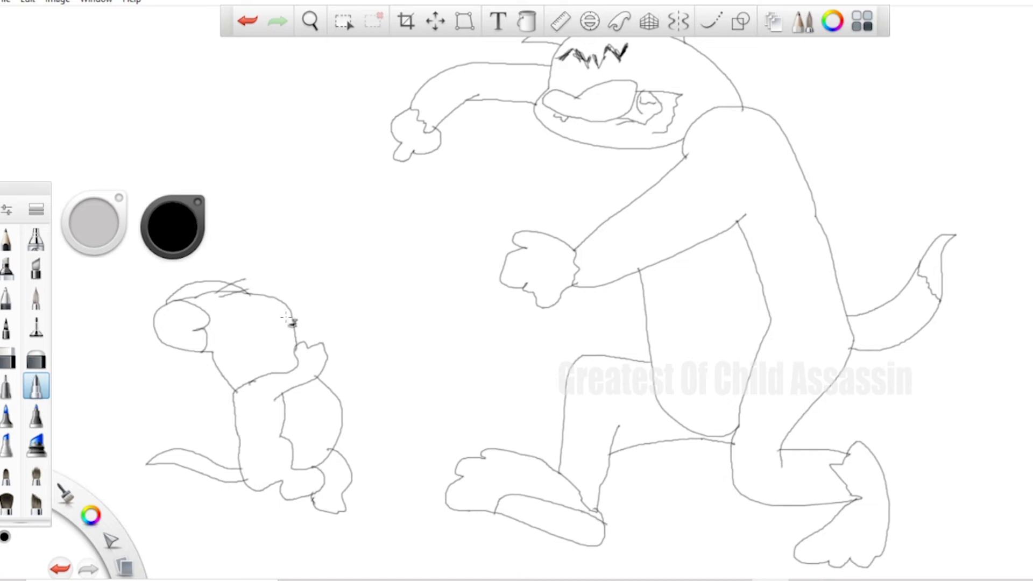
# - Draw the mouse's nose, whiskers, toothed open mouth and dark eyebrow
pyautogui.moveTo(291, 312)
pyautogui.mouseDown()
pyautogui.moveTo(277, 318)
pyautogui.moveTo(293, 331)
pyautogui.mouseUp()
pyautogui.hotkey('ctrl', 'z')
pyautogui.moveTo(283, 327)
pyautogui.mouseDown()
pyautogui.moveTo(281, 358)
pyautogui.moveTo(341, 310)
pyautogui.moveTo(297, 335)
pyautogui.mouseUp()
pyautogui.moveTo(297, 327)
pyautogui.mouseDown()
pyautogui.moveTo(335, 328)
pyautogui.moveTo(235, 335)
pyautogui.moveTo(256, 338)
pyautogui.moveTo(245, 343)
pyautogui.moveTo(288, 304)
pyautogui.mouseUp()
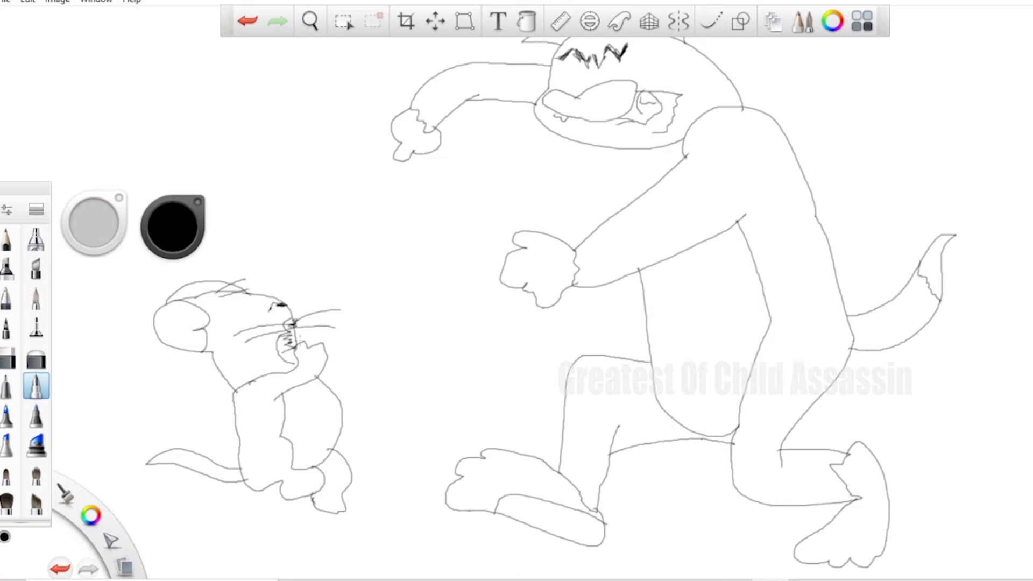
# - Draw the mouse's far arm stretched toward the cat with a small fist, and add the mouse's eye under the brow
pyautogui.moveTo(303, 342)
pyautogui.mouseDown()
pyautogui.moveTo(354, 324)
pyautogui.moveTo(362, 302)
pyautogui.moveTo(375, 299)
pyautogui.moveTo(386, 339)
pyautogui.moveTo(327, 350)
pyautogui.mouseUp()
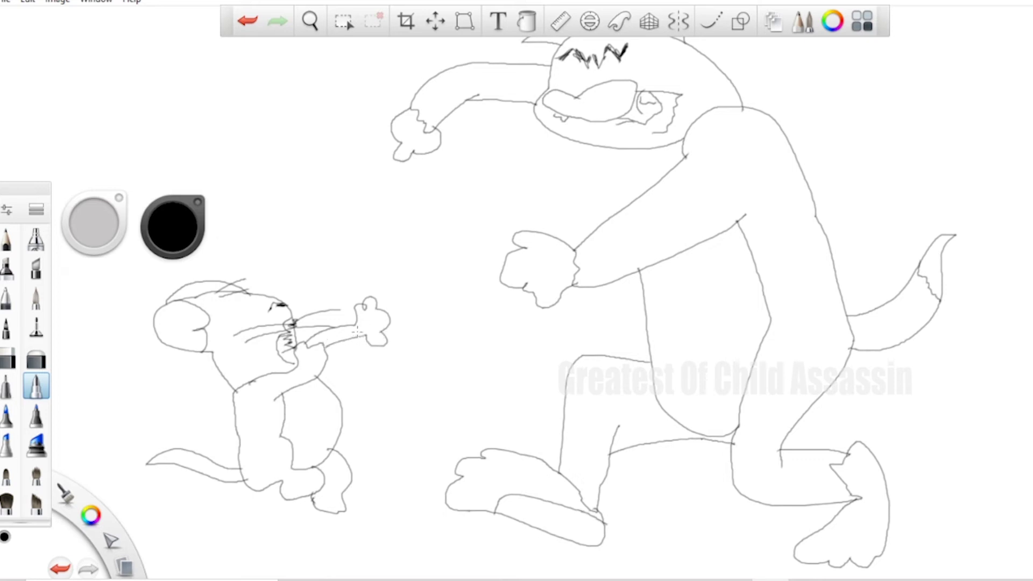
pyautogui.hotkey('ctrl', 'z')
pyautogui.moveTo(307, 339)
pyautogui.mouseDown()
pyautogui.moveTo(356, 307)
pyautogui.moveTo(378, 312)
pyautogui.moveTo(382, 334)
pyautogui.moveTo(323, 355)
pyautogui.mouseUp()
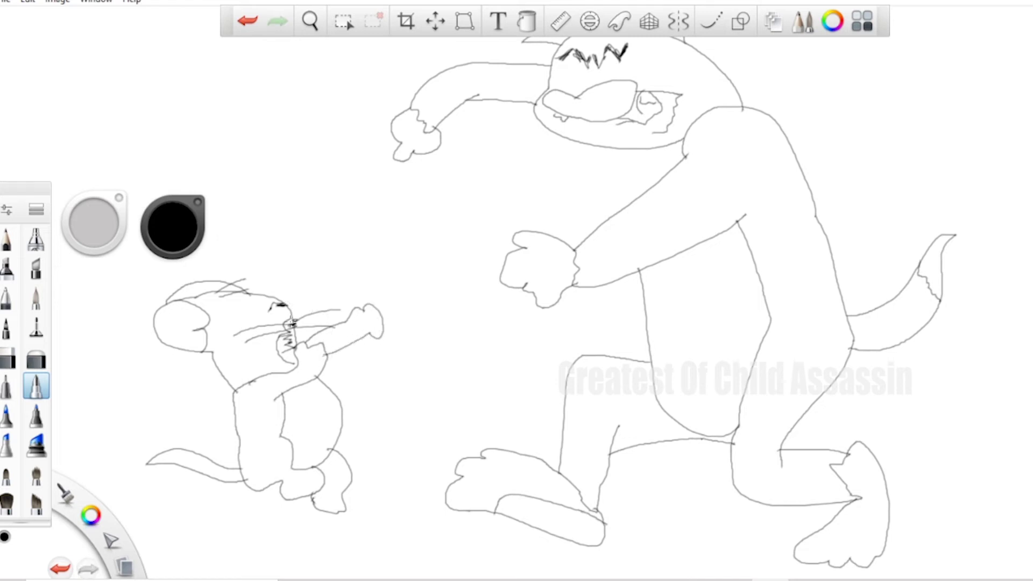
pyautogui.moveTo(284, 318)
pyautogui.mouseDown()
pyautogui.moveTo(274, 309)
pyautogui.moveTo(290, 308)
pyautogui.moveTo(280, 304)
pyautogui.moveTo(283, 317)
pyautogui.moveTo(291, 307)
pyautogui.mouseUp()
# - Draw the cat's dark nose on the muzzle and long curved whiskers on both sides of its face
pyautogui.moveTo(572, 103); pyautogui.dragTo(582, 106)
pyautogui.moveTo(492, 99); pyautogui.dragTo(536, 98)
pyautogui.hotkey('ctrl', 'z')
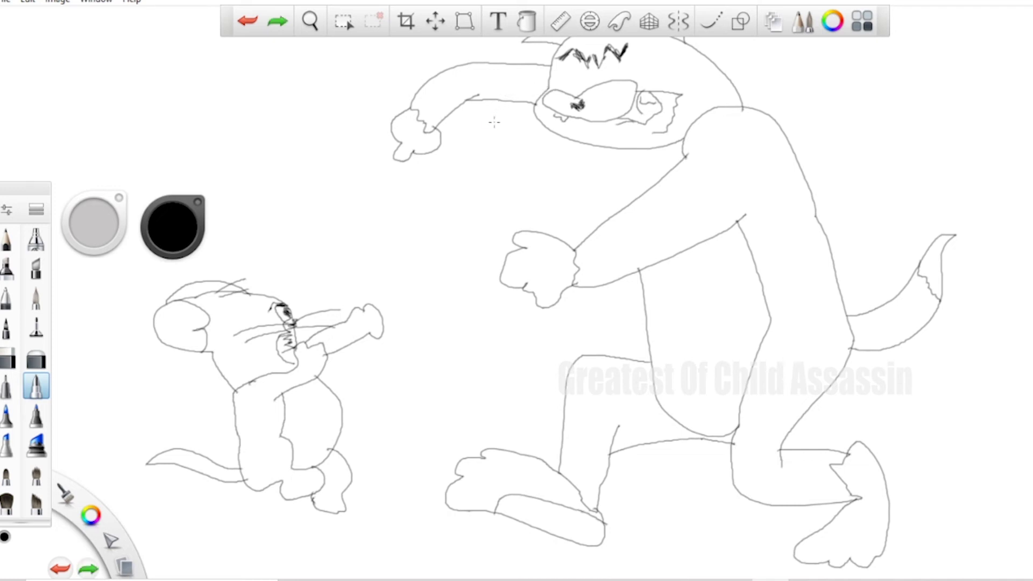
pyautogui.moveTo(492, 123); pyautogui.dragTo(549, 102)
pyautogui.moveTo(495, 130); pyautogui.dragTo(555, 106)
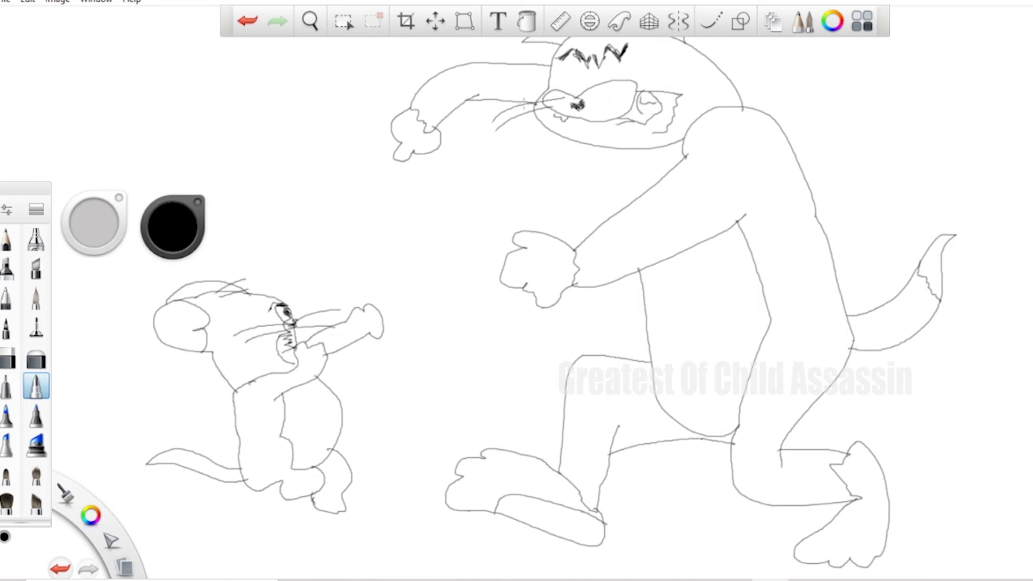
pyautogui.moveTo(491, 92)
pyautogui.mouseDown()
pyautogui.moveTo(555, 96)
pyautogui.moveTo(704, 77)
pyautogui.mouseUp()
pyautogui.moveTo(603, 96)
pyautogui.mouseDown()
pyautogui.moveTo(688, 65)
pyautogui.moveTo(747, 108)
pyautogui.mouseUp()
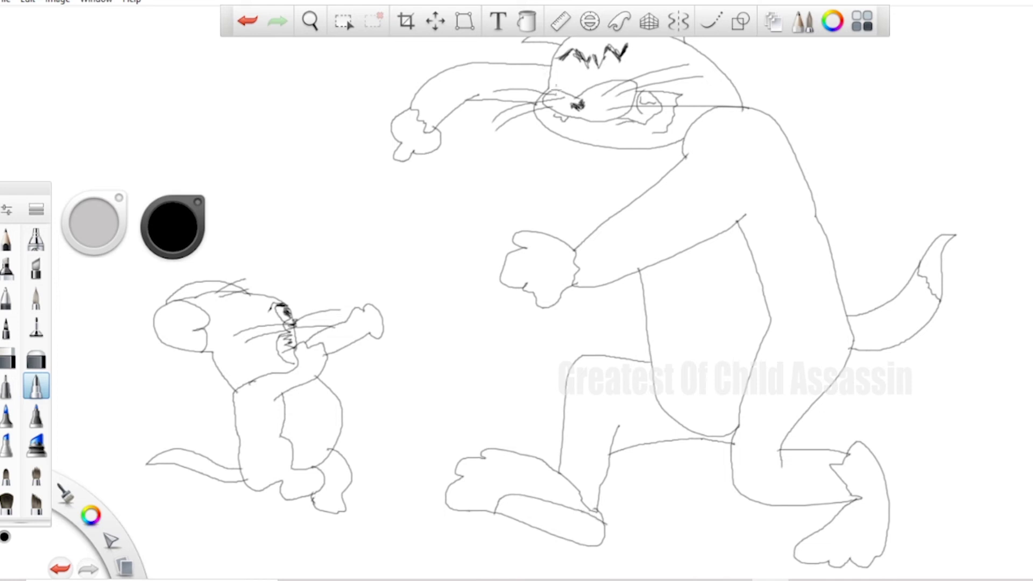
# - Draw the cat's two oval eyes with dark pupils between the eyebrows and the muzzle
pyautogui.moveTo(561, 73)
pyautogui.mouseDown()
pyautogui.moveTo(576, 83)
pyautogui.moveTo(564, 89)
pyautogui.moveTo(607, 64)
pyautogui.moveTo(605, 85)
pyautogui.mouseUp()
pyautogui.hotkey('ctrl', 'z')
pyautogui.hotkey('ctrl', 'z')
pyautogui.moveTo(561, 88)
pyautogui.mouseDown()
pyautogui.moveTo(569, 63)
pyautogui.moveTo(578, 89)
pyautogui.moveTo(567, 99)
pyautogui.moveTo(562, 87)
pyautogui.moveTo(604, 60)
pyautogui.moveTo(612, 81)
pyautogui.mouseUp()
pyautogui.moveTo(575, 83)
pyautogui.mouseDown()
pyautogui.moveTo(565, 85)
pyautogui.moveTo(603, 76)
pyautogui.mouseUp()
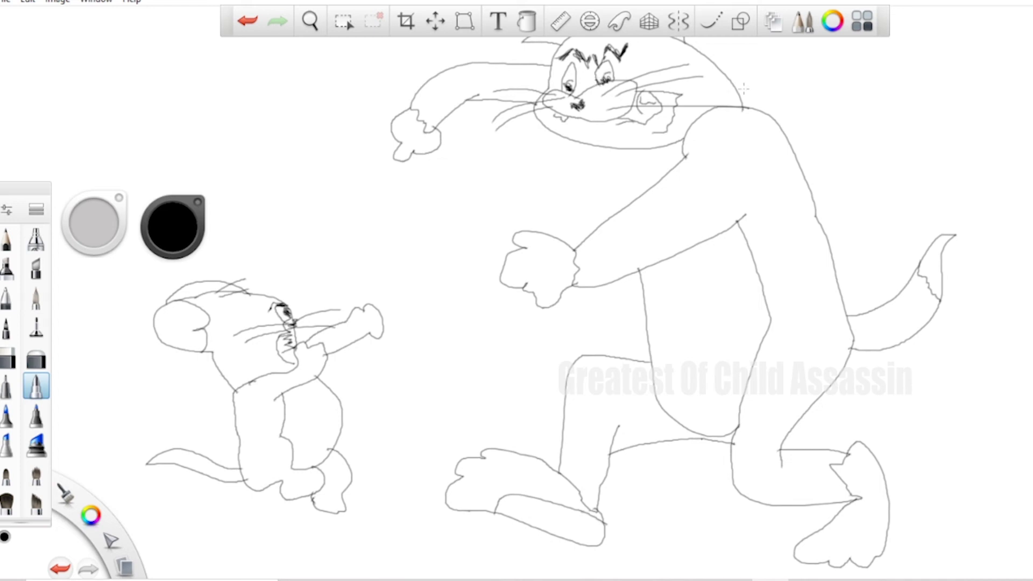
# - Flood-fill the cat's torso, near arm, both legs, tail base and front foot top with light purple
pyautogui.click(527, 21)
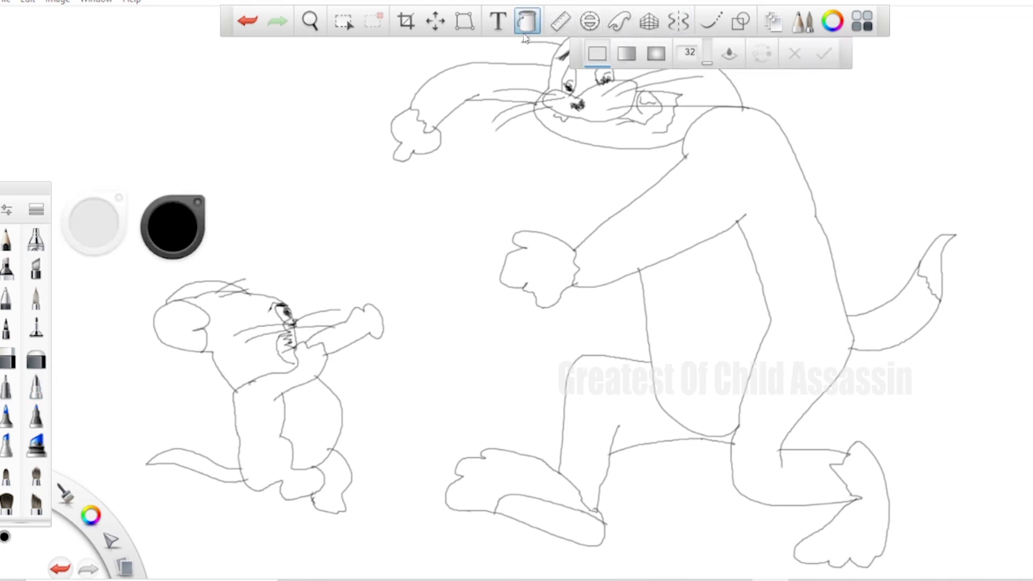
pyautogui.click(175, 218)
pyautogui.click(186, 261)
pyautogui.click(164, 219)
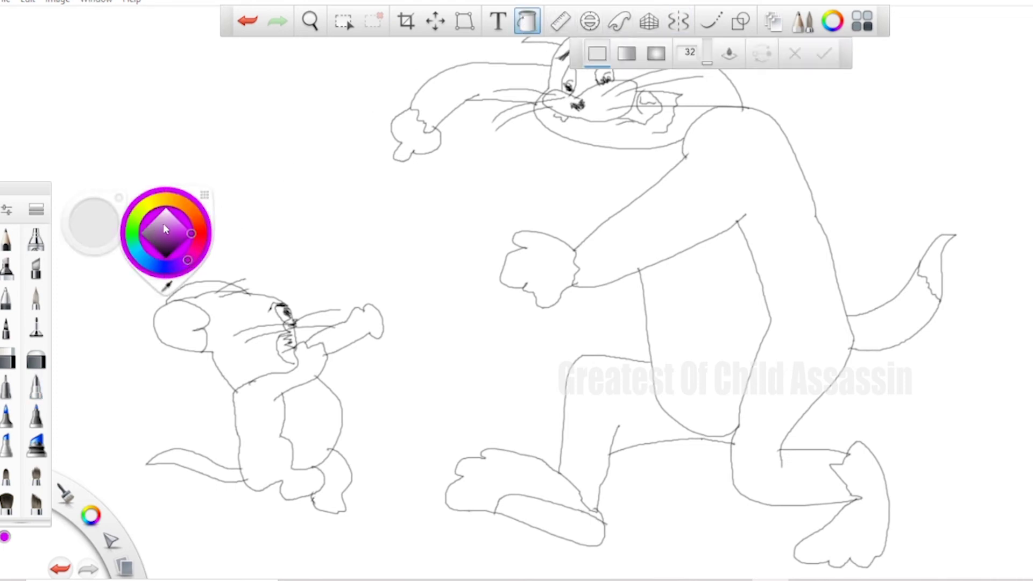
pyautogui.click(637, 253)
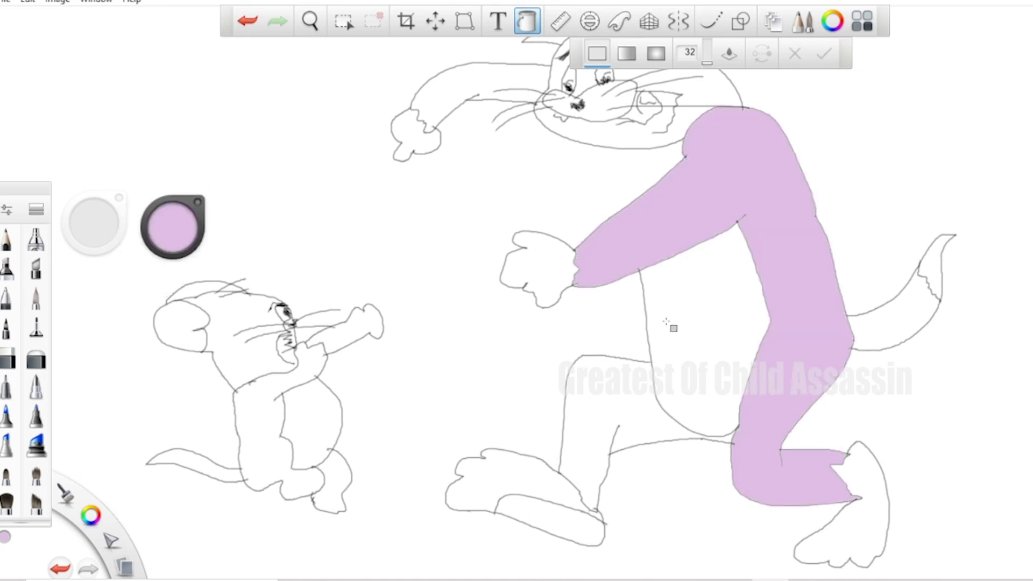
pyautogui.click(615, 420)
pyautogui.click(894, 333)
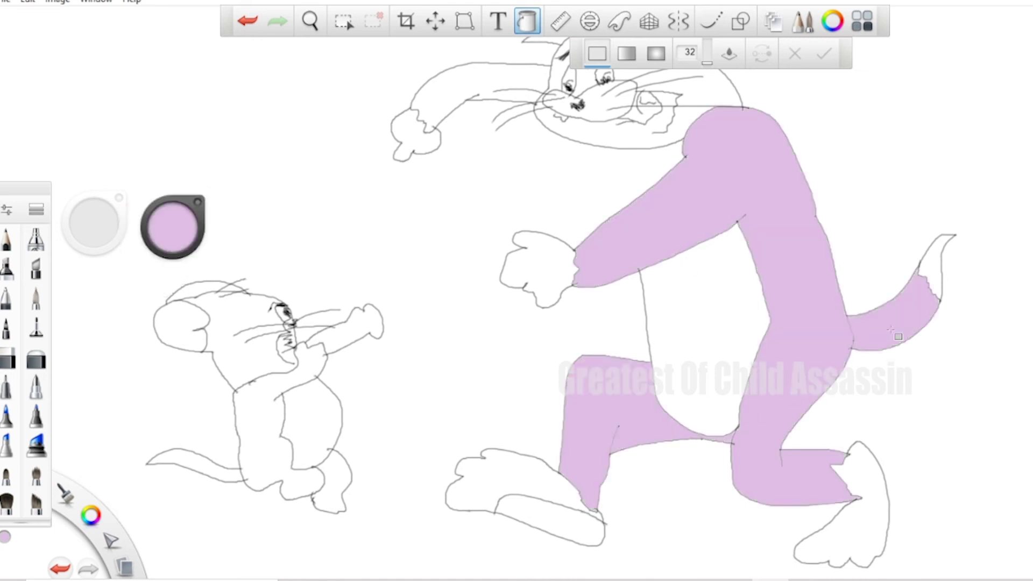
pyautogui.click(526, 463)
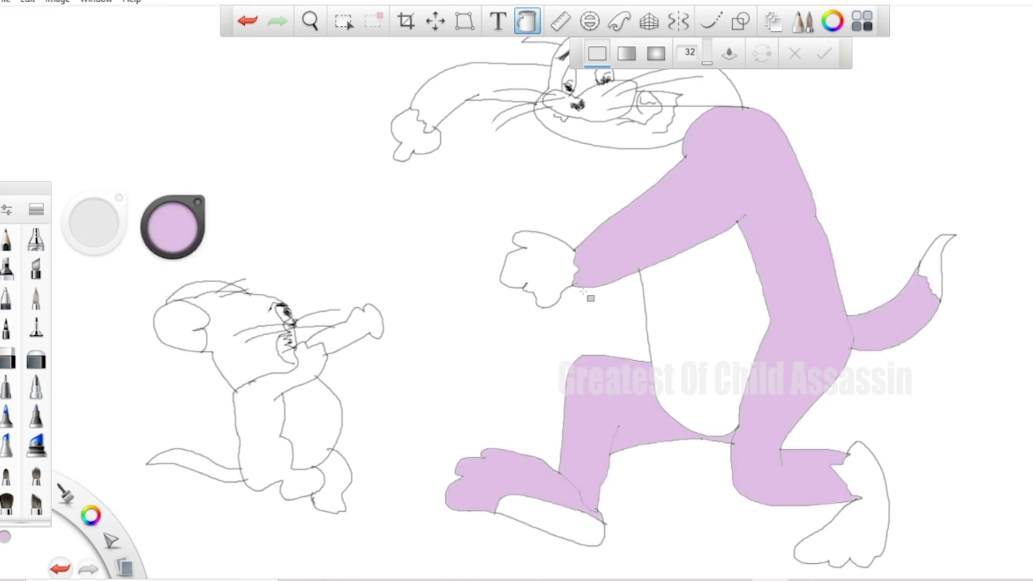
# - Flood-fill the cat's far arm, head, lower jaw and muzzle with the same light purple
pyautogui.click(470, 90)
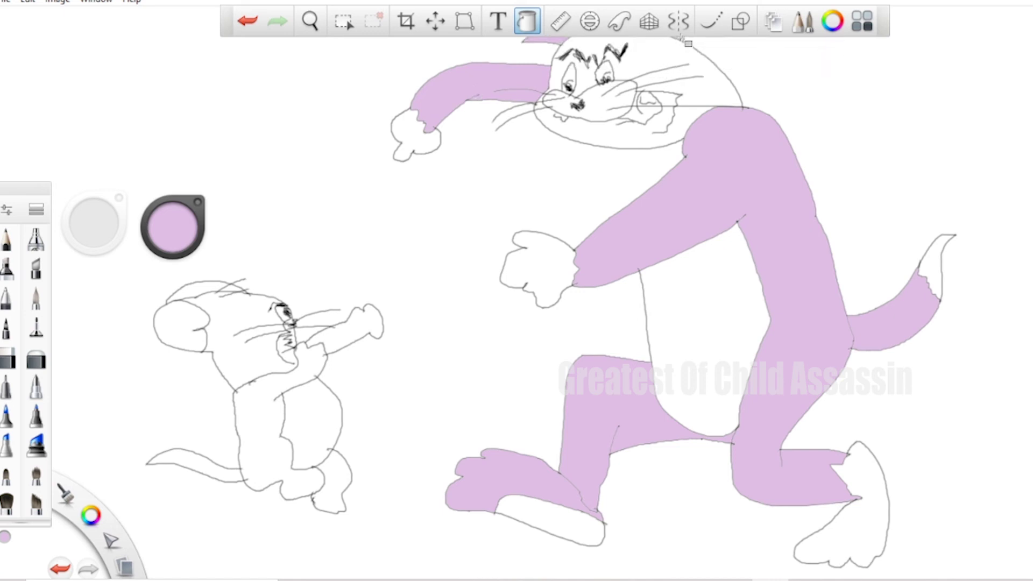
pyautogui.click(681, 62)
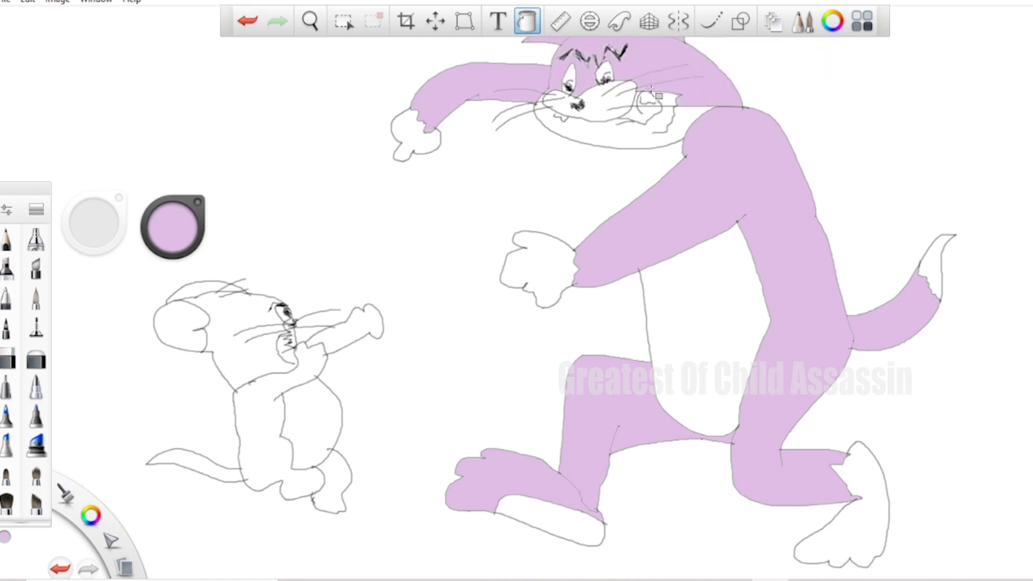
pyautogui.click(668, 132)
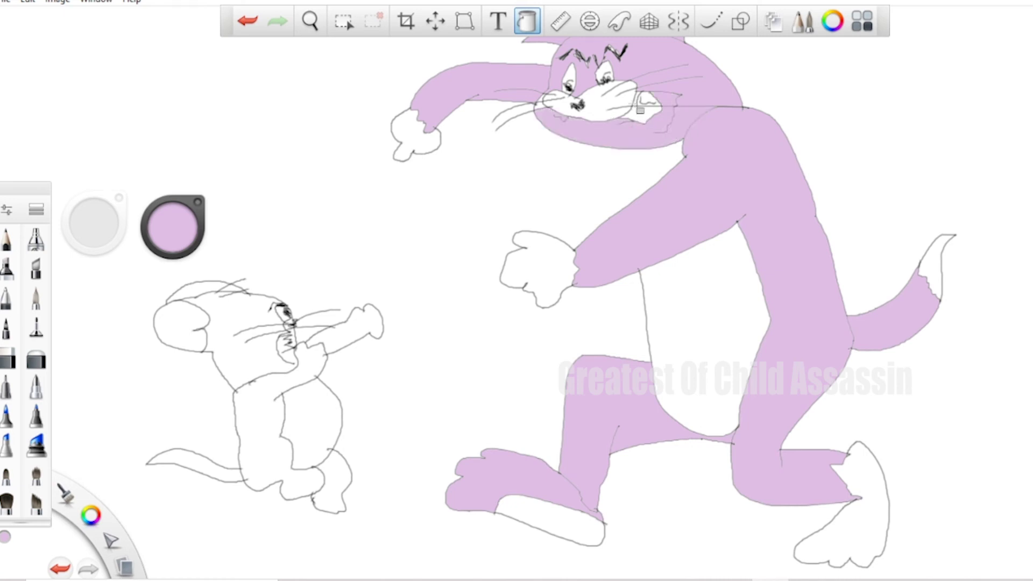
pyautogui.click(611, 102)
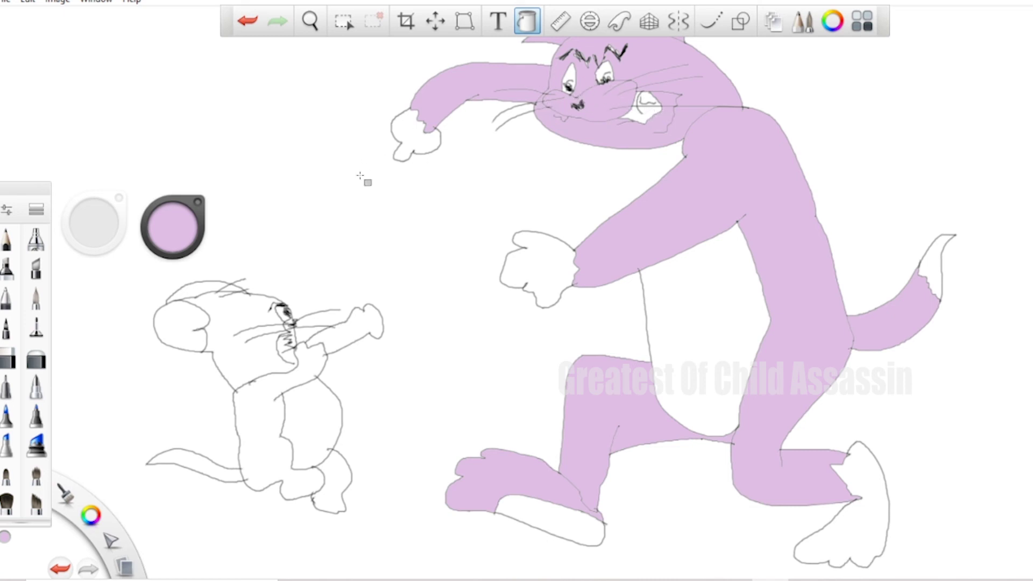
# - Flood-fill the mouse's body, rear foot, outstretched arm, head and far ear with light blue
pyautogui.click(179, 235)
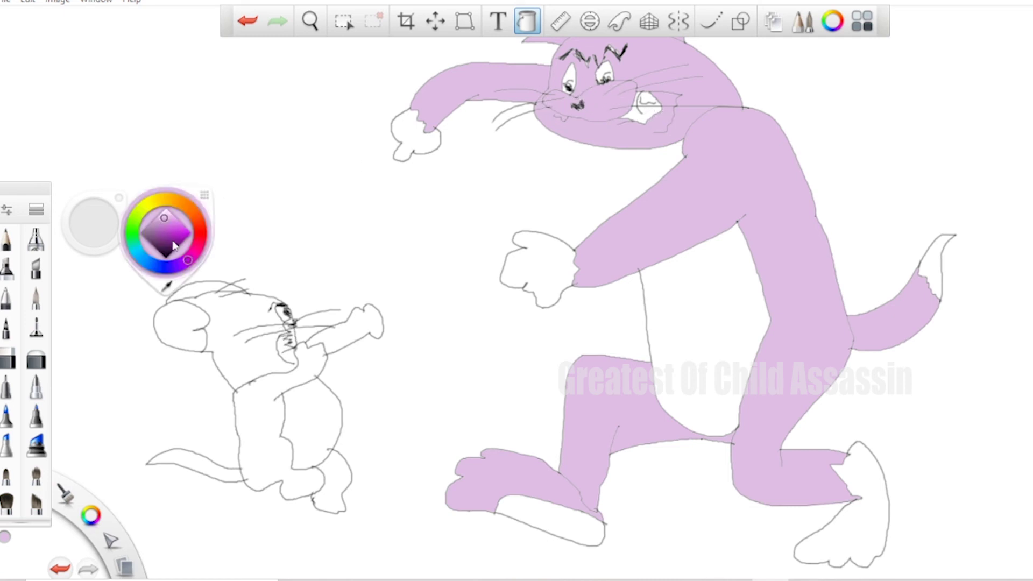
pyautogui.click(141, 254)
pyautogui.click(246, 416)
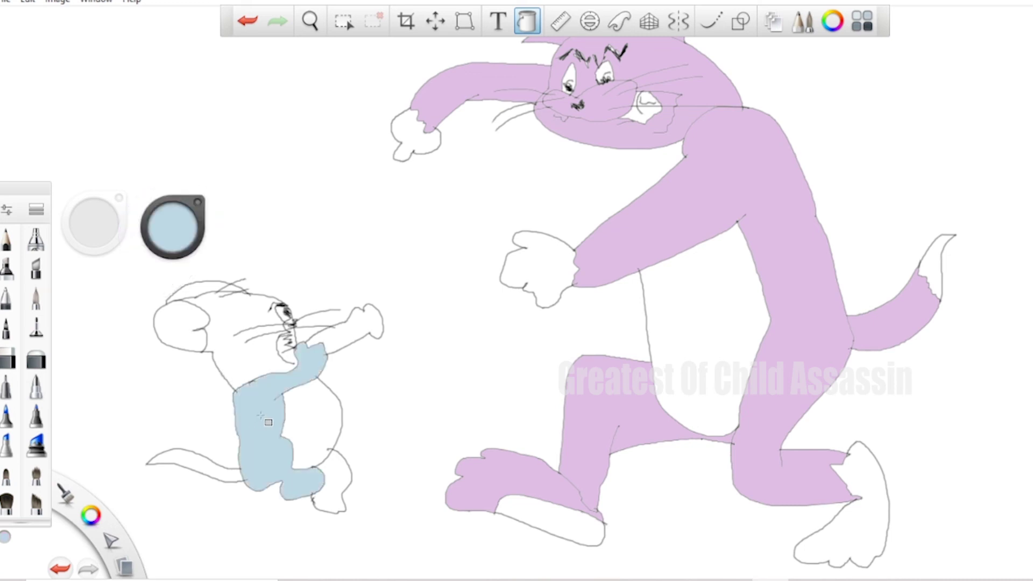
pyautogui.click(340, 484)
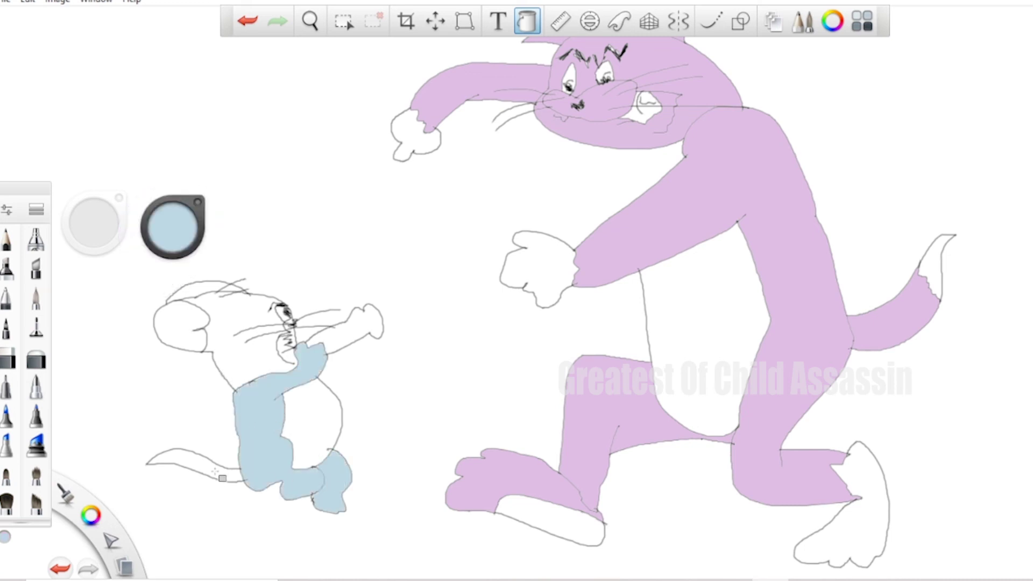
pyautogui.click(344, 327)
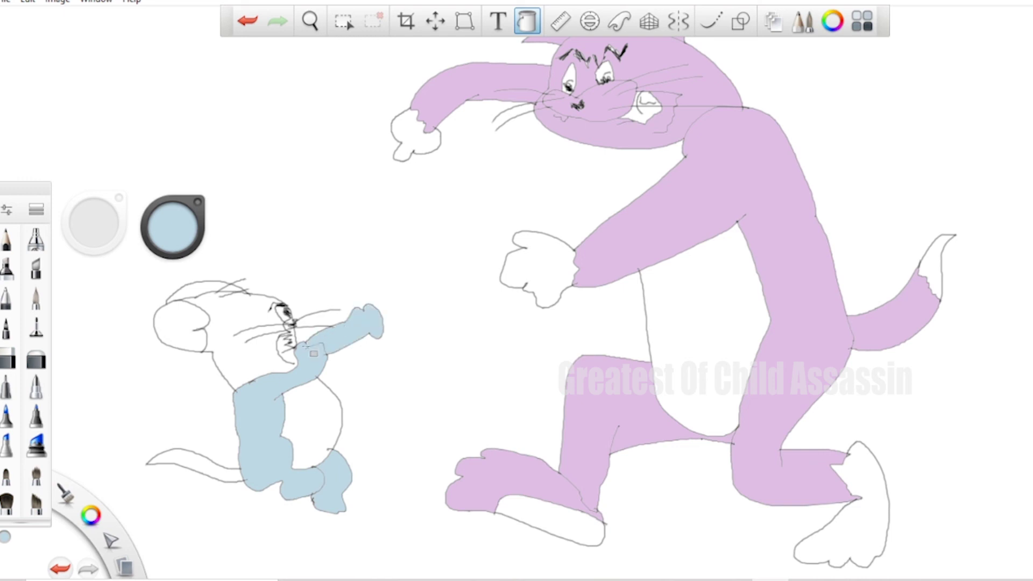
pyautogui.click(277, 358)
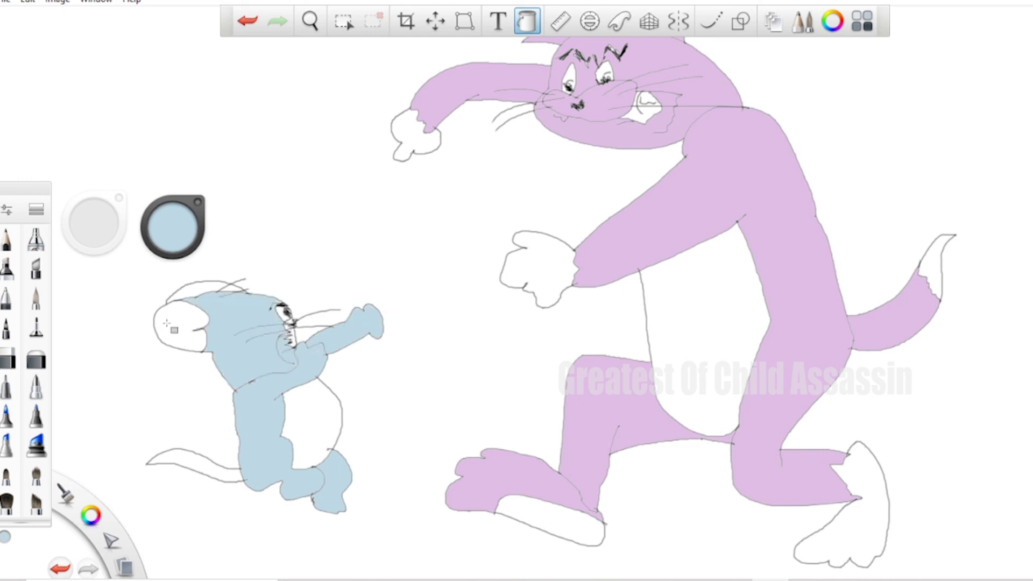
pyautogui.click(221, 296)
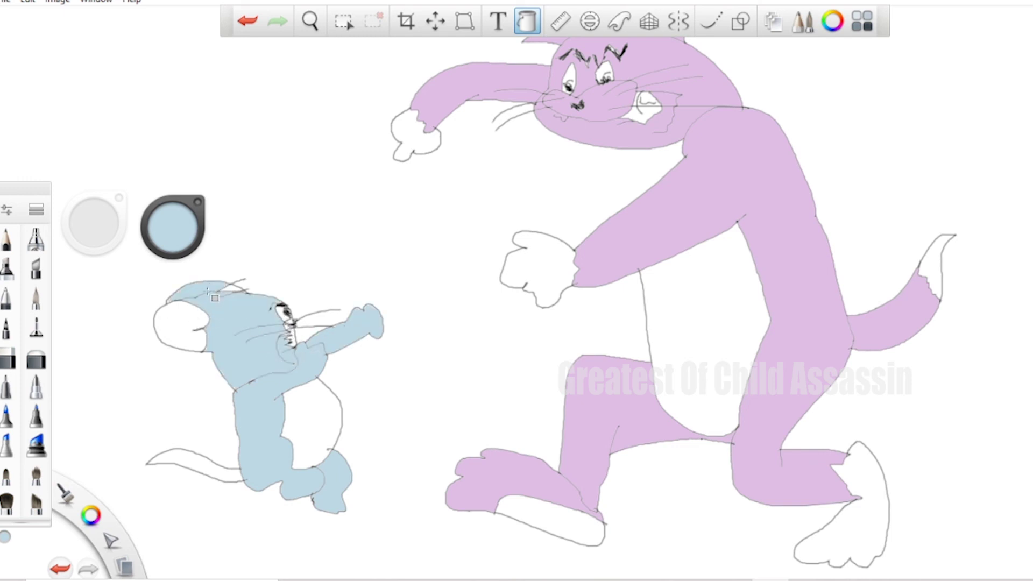
# - Draw a jagged black line across the mouse's tail to separate the tip from the base
pyautogui.click(42, 388)
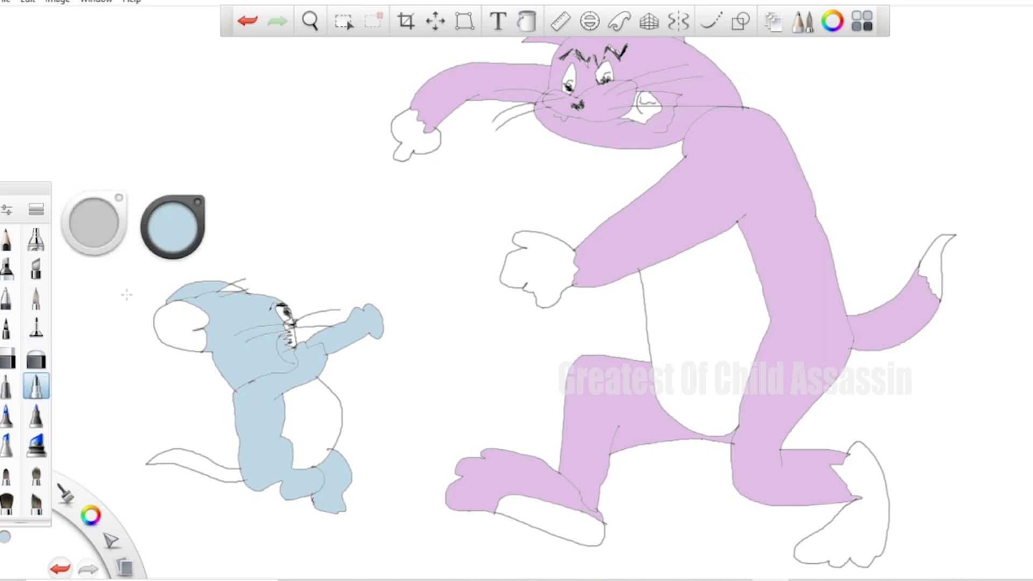
pyautogui.click(173, 245)
pyautogui.moveTo(180, 445); pyautogui.dragTo(193, 473)
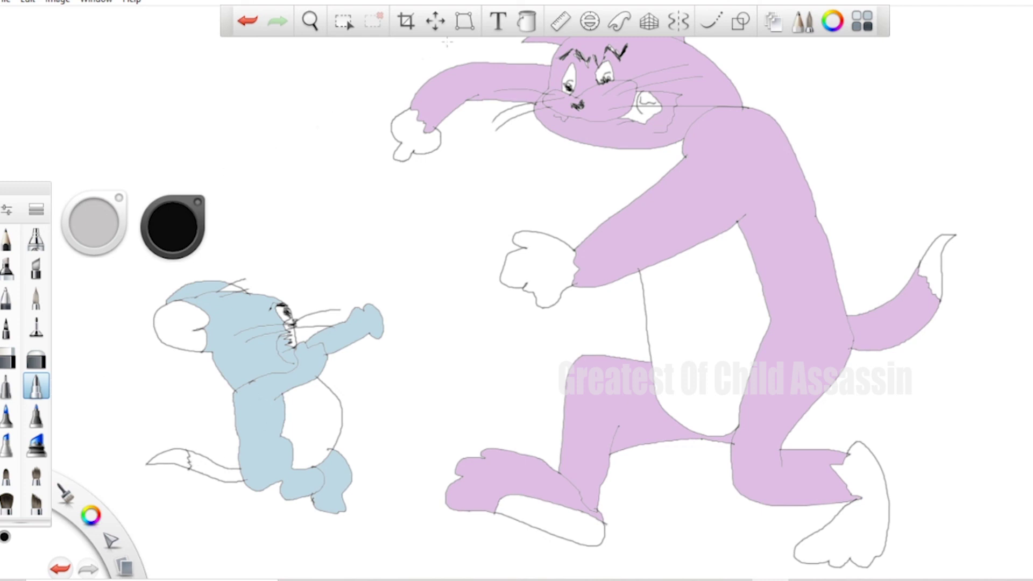
# - Sample the mouse's light blue and flood-fill the base of its tail with it
pyautogui.click(526, 22)
pyautogui.click(172, 225)
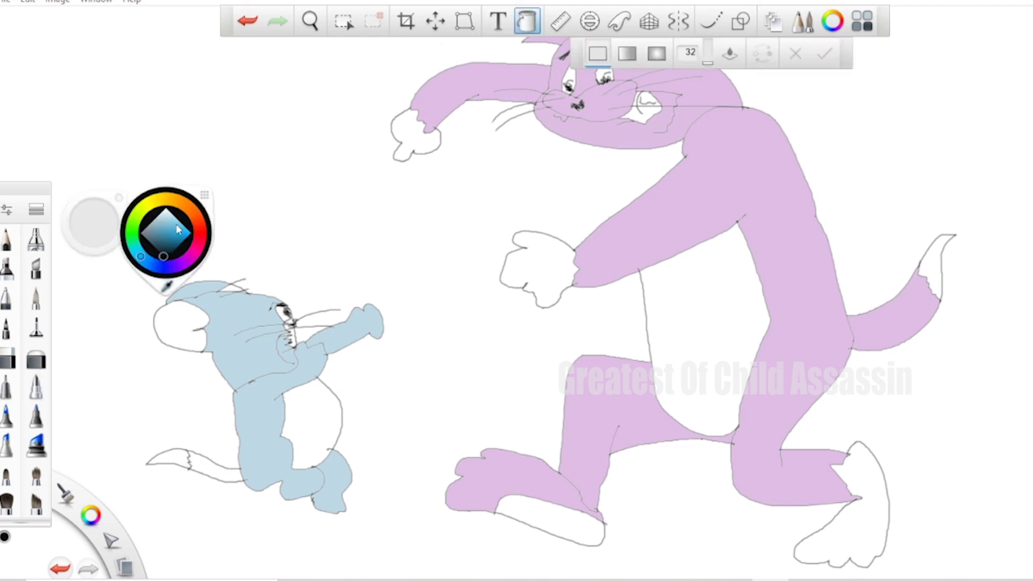
pyautogui.click(174, 290)
pyautogui.click(235, 349)
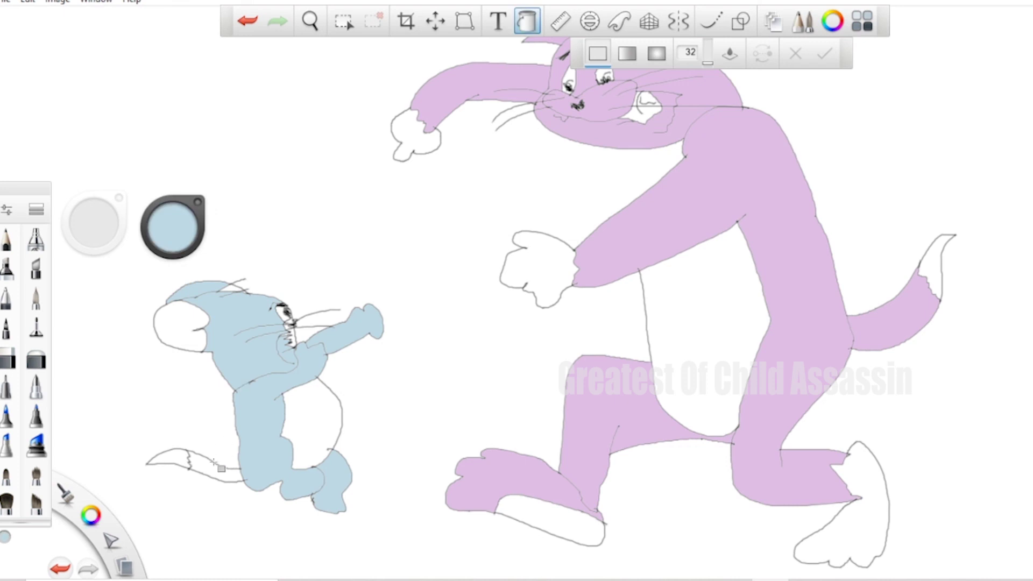
pyautogui.click(219, 481)
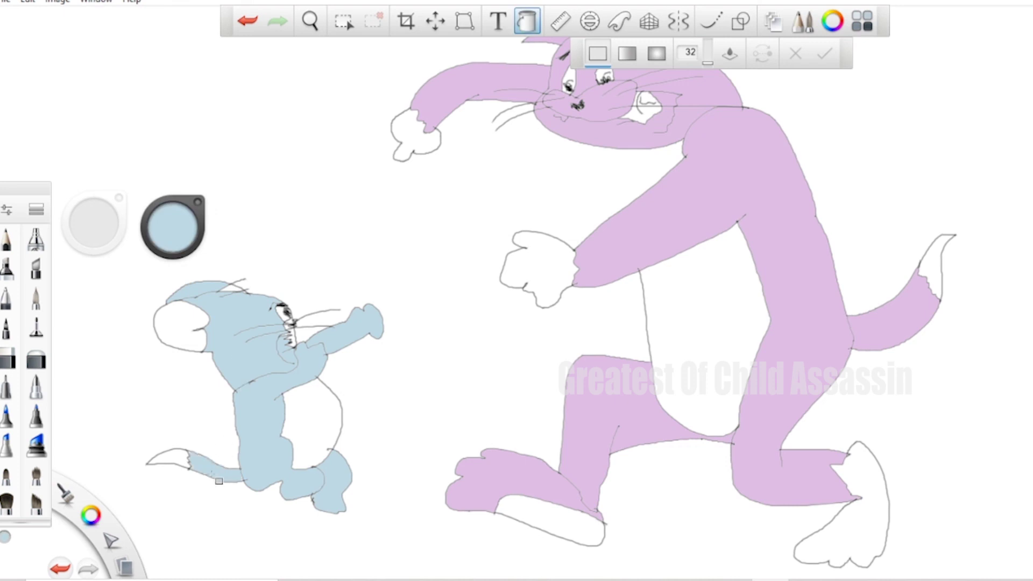
# - Flood-fill the mouse's near ear, tail tip and belly with pale yellow-green
pyautogui.click(174, 226)
pyautogui.click(150, 221)
pyautogui.click(179, 338)
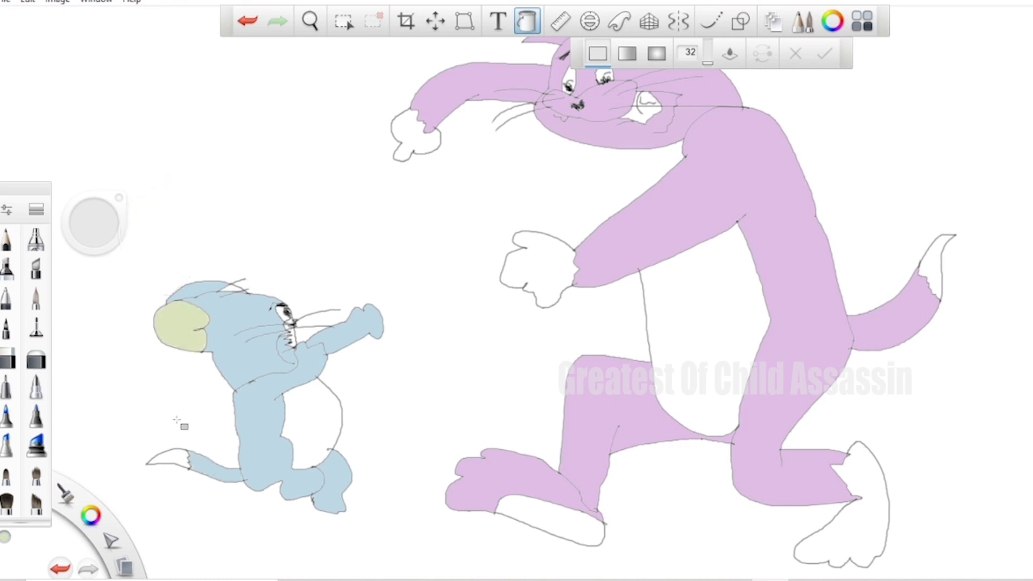
pyautogui.click(171, 461)
pyautogui.click(320, 415)
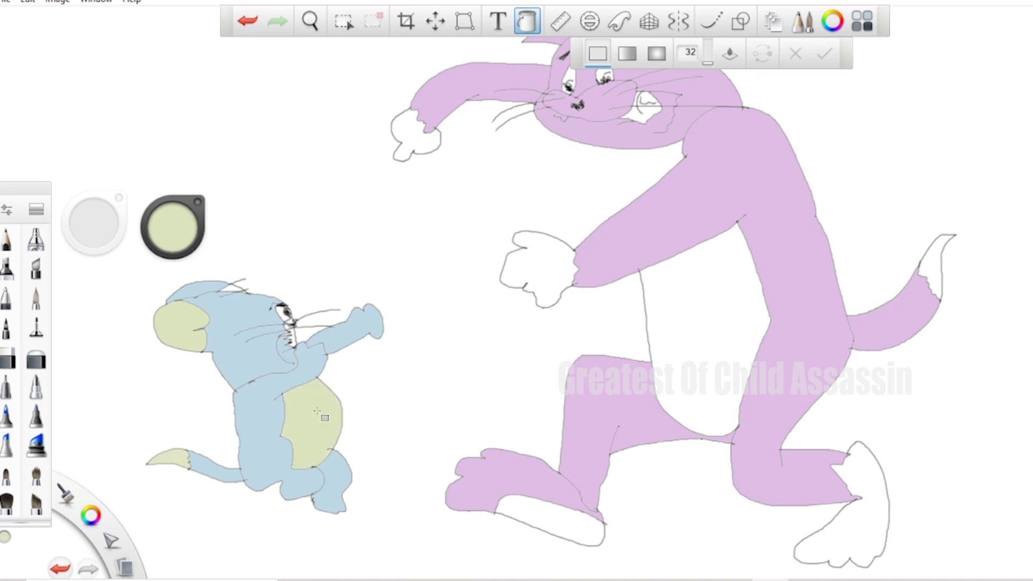
# - Flood-fill the cat's belly, front foot sole and back foot with light pink
pyautogui.click(183, 222)
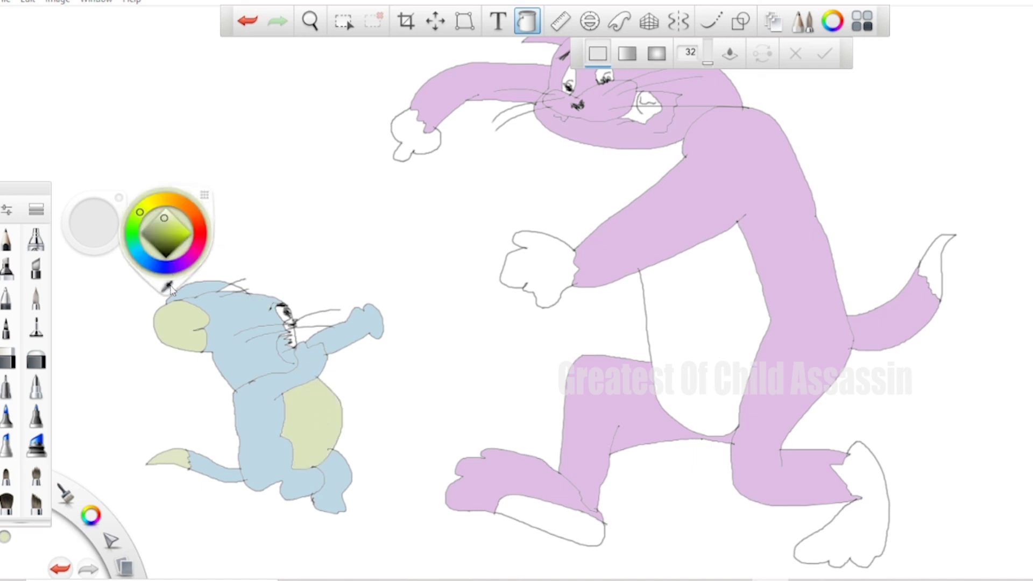
pyautogui.keyDown('alt'); pyautogui.click(232, 293); pyautogui.keyUp('alt')
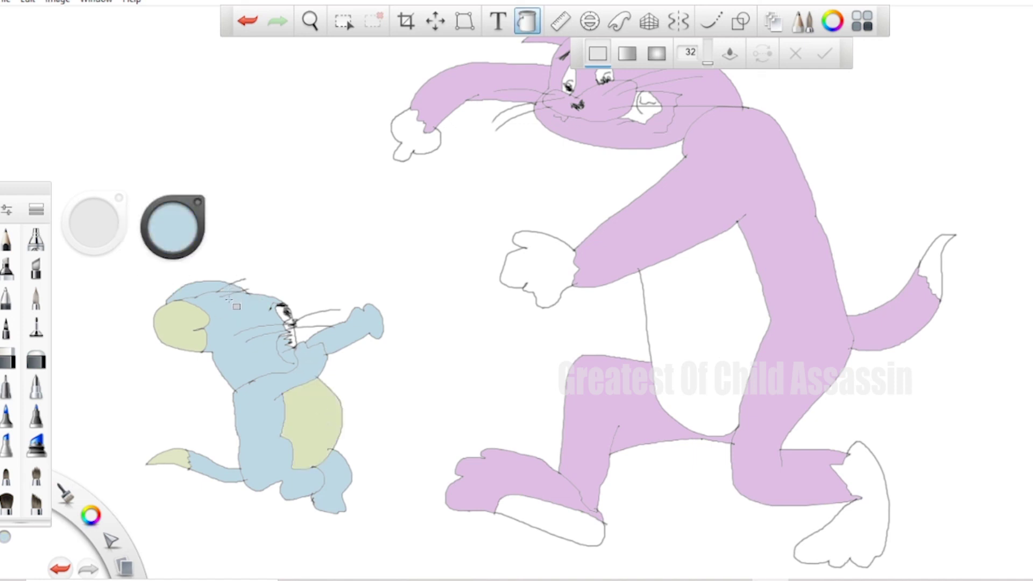
pyautogui.click(180, 234)
pyautogui.click(205, 246)
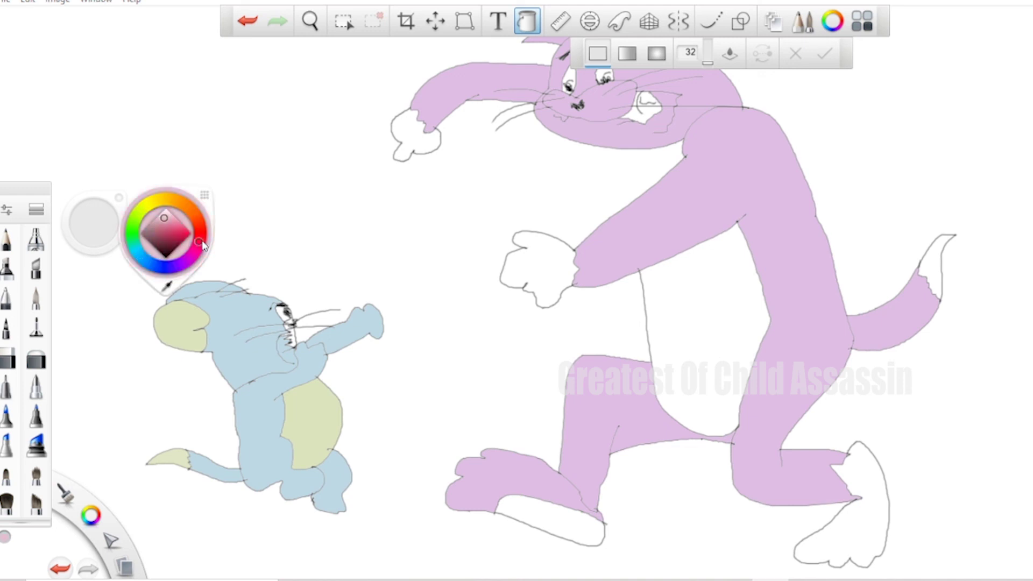
pyautogui.click(697, 333)
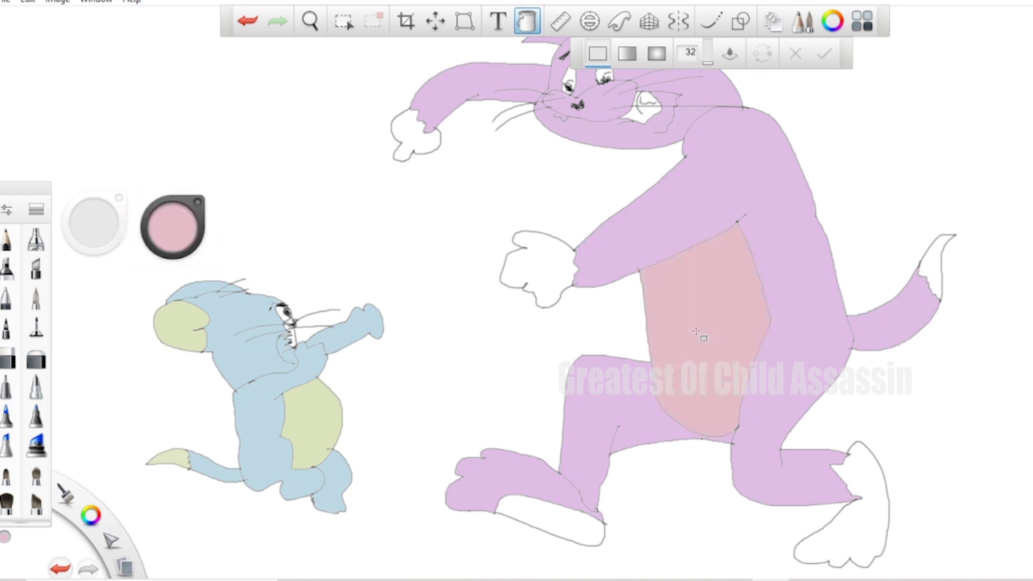
pyautogui.click(571, 527)
pyautogui.click(857, 509)
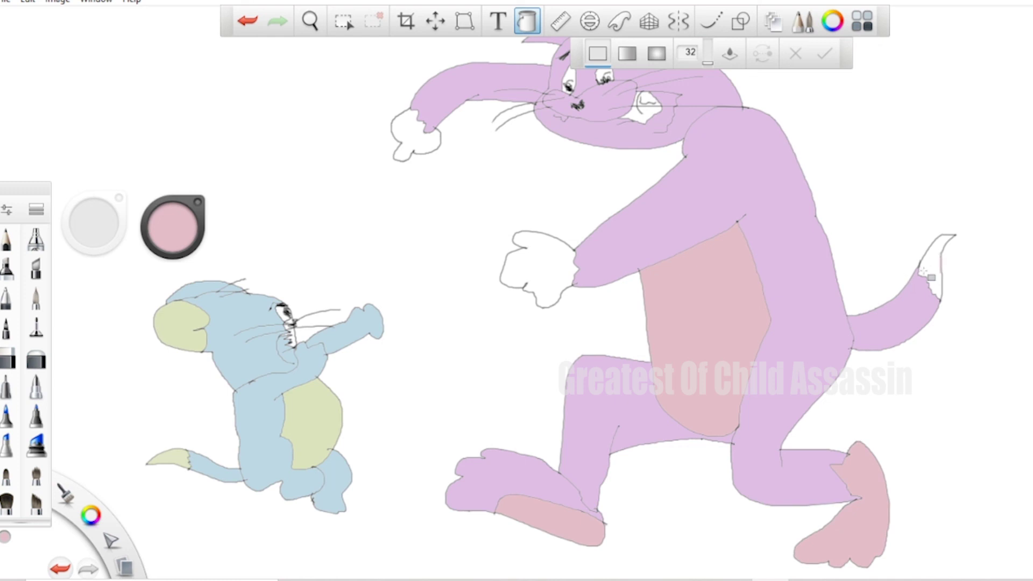
# - Flood-fill the cat's tail tip and both hands with the same light pink
pyautogui.click(936, 263)
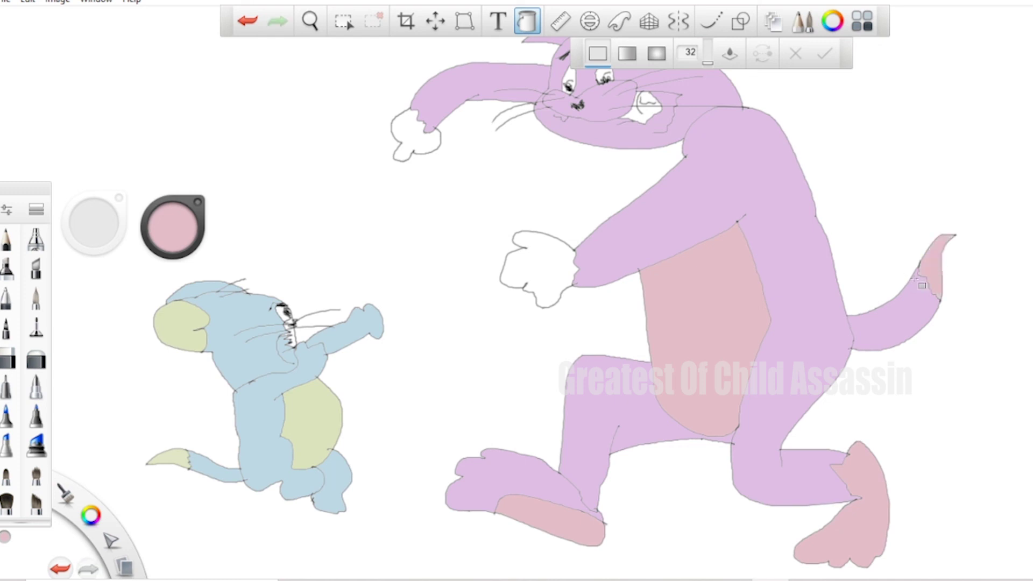
pyautogui.click(525, 278)
pyautogui.click(419, 135)
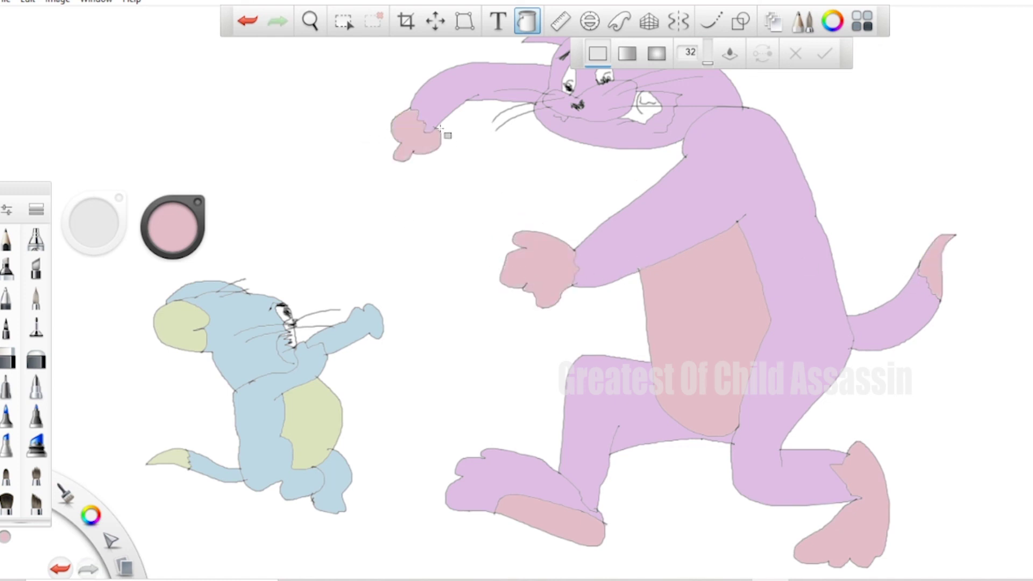
# - Choose a deeper pink and flood-fill both parts of the cat's open mouth
pyautogui.click(165, 223)
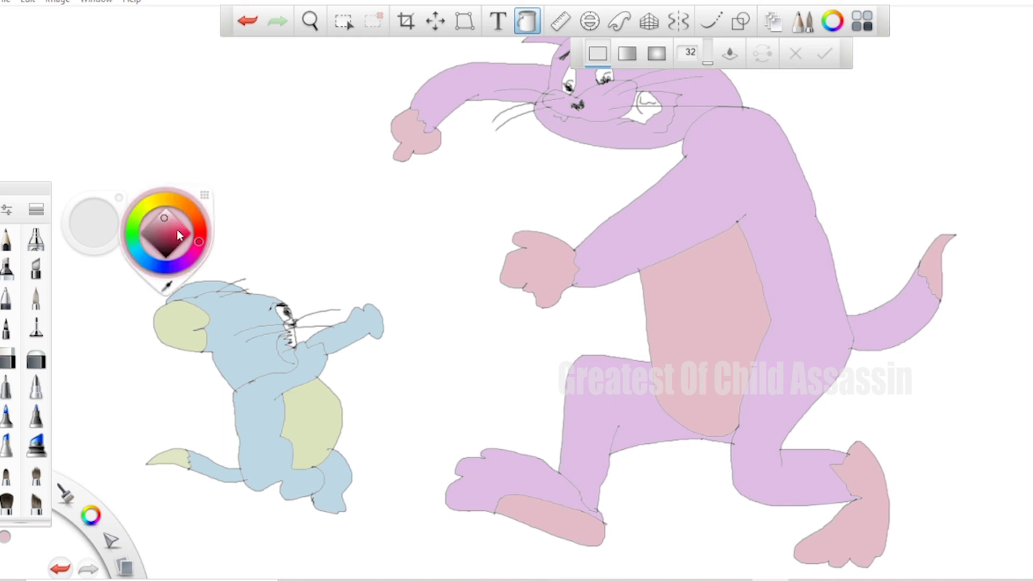
pyautogui.click(169, 228)
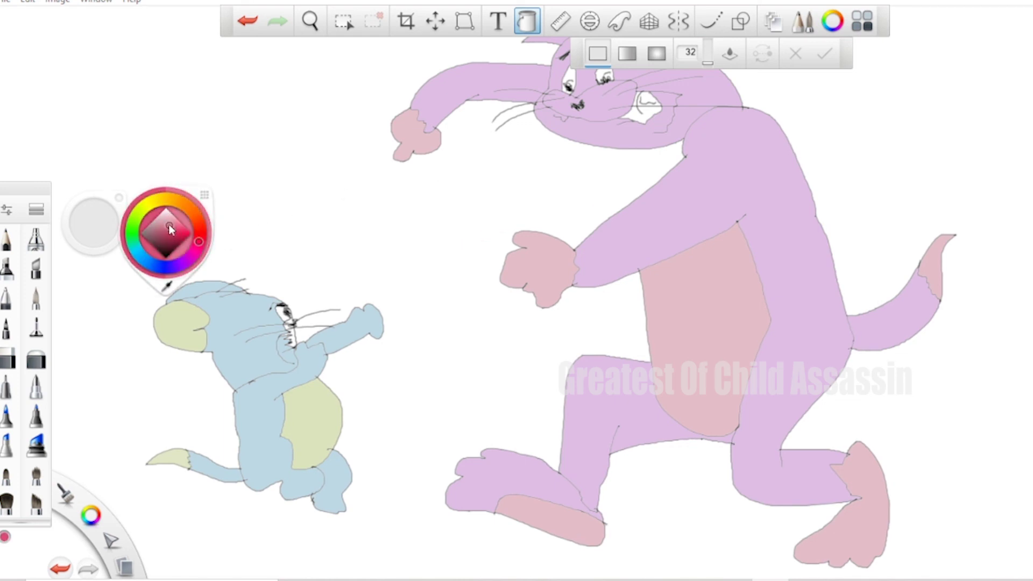
pyautogui.click(650, 119)
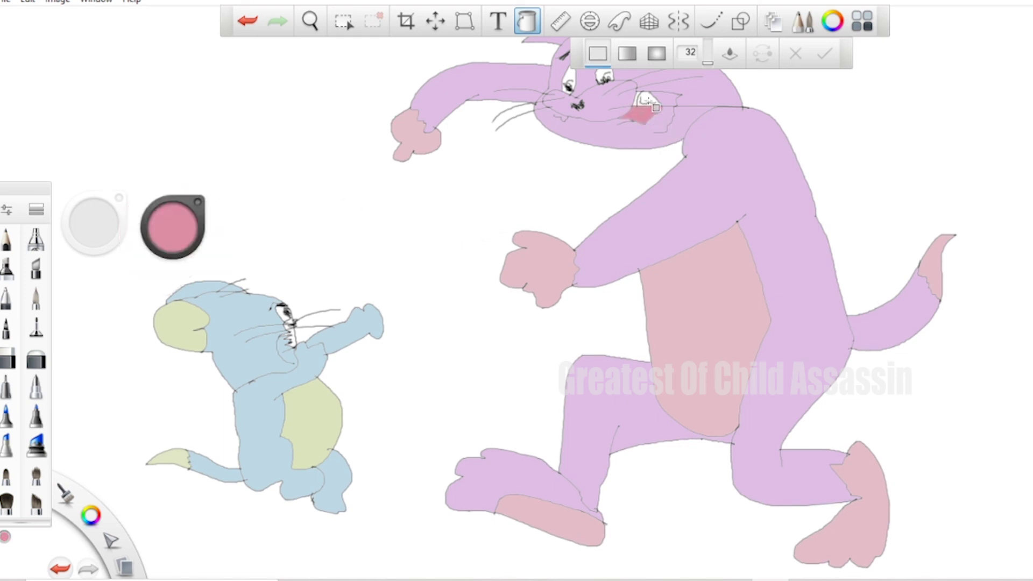
pyautogui.click(646, 100)
# - Flood-fill the whites of the cat's two eyes with pale cream
pyautogui.click(173, 226)
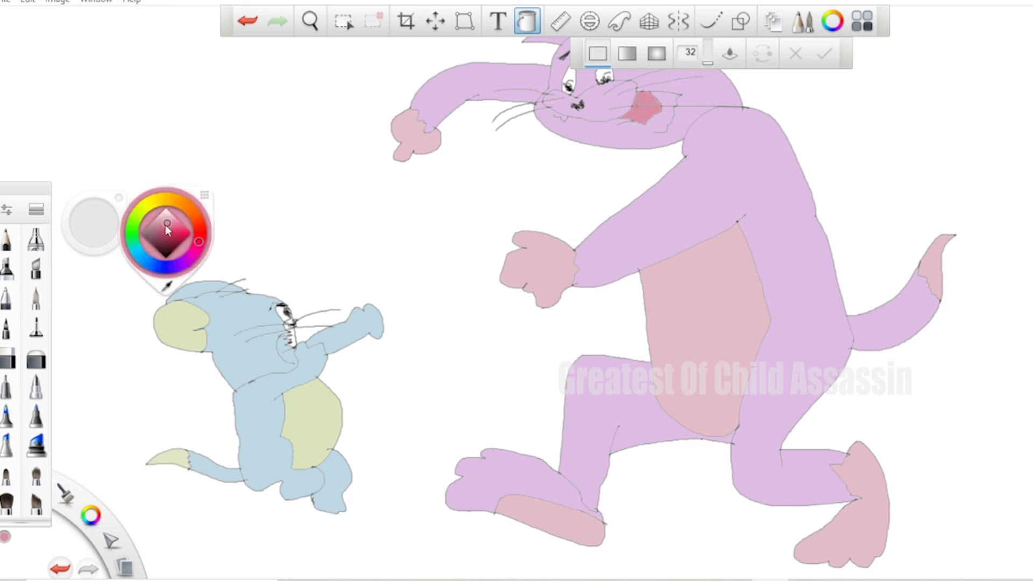
pyautogui.click(170, 209)
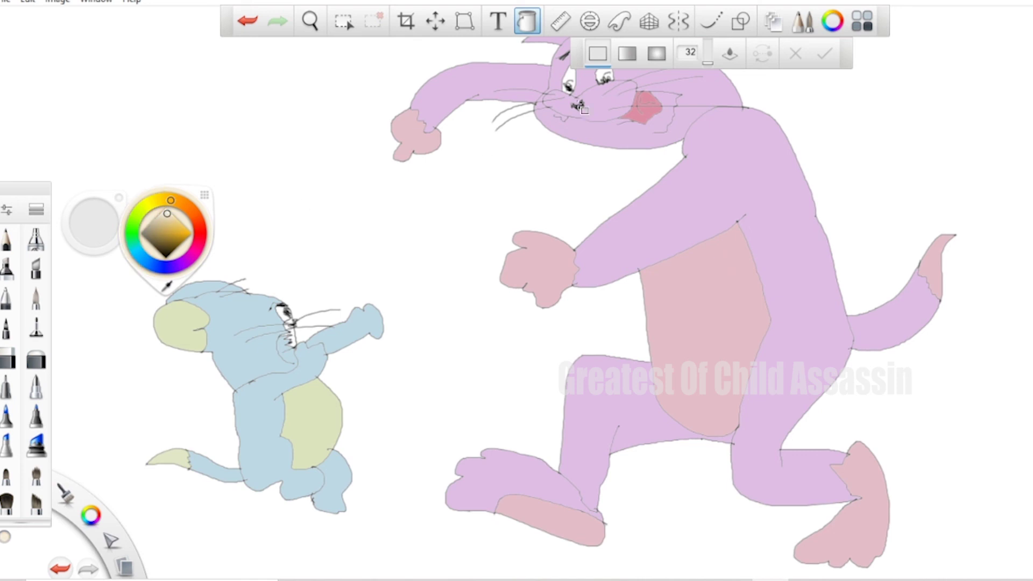
pyautogui.click(574, 81)
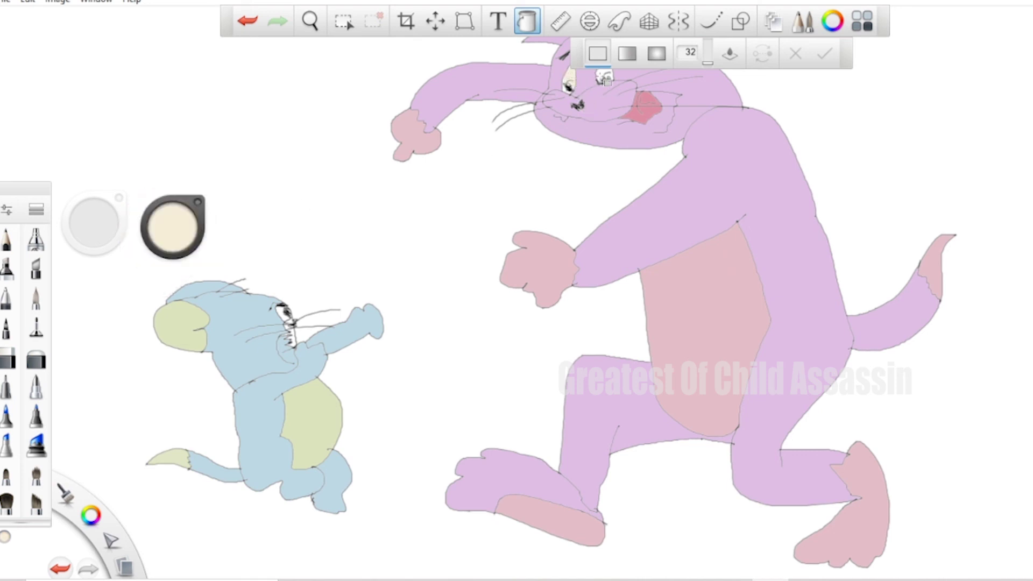
pyautogui.click(601, 77)
# - Flood-fill the mouse's eye and the uncoloured area around its mouth with pale pink
pyautogui.moveTo(158, 237)
pyautogui.moveTo(194, 257); pyautogui.dragTo(211, 245)
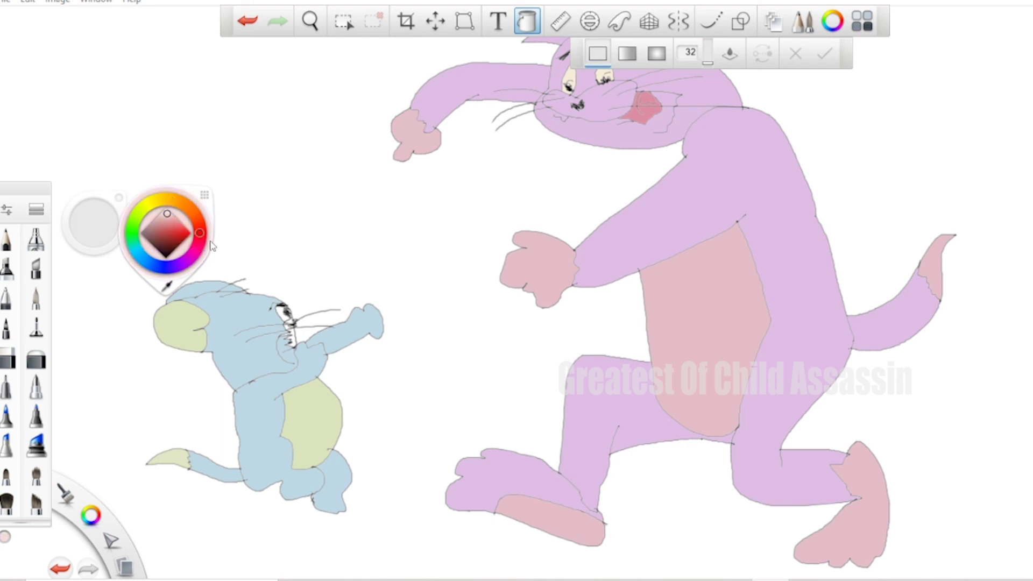
pyautogui.click(281, 315)
pyautogui.click(293, 339)
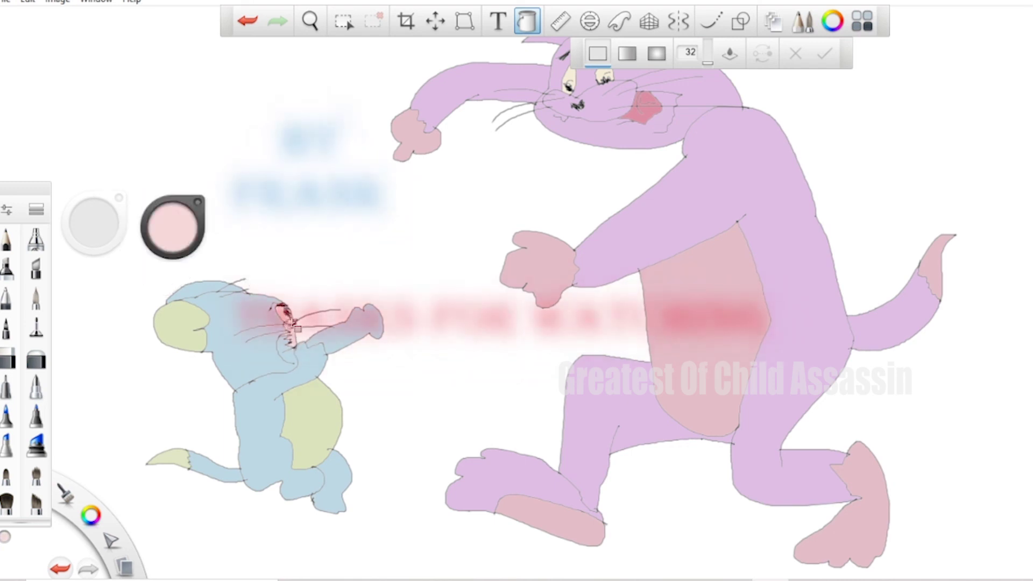
# - Flood-fill the background around both characters with pale green
pyautogui.moveTo(165, 228)
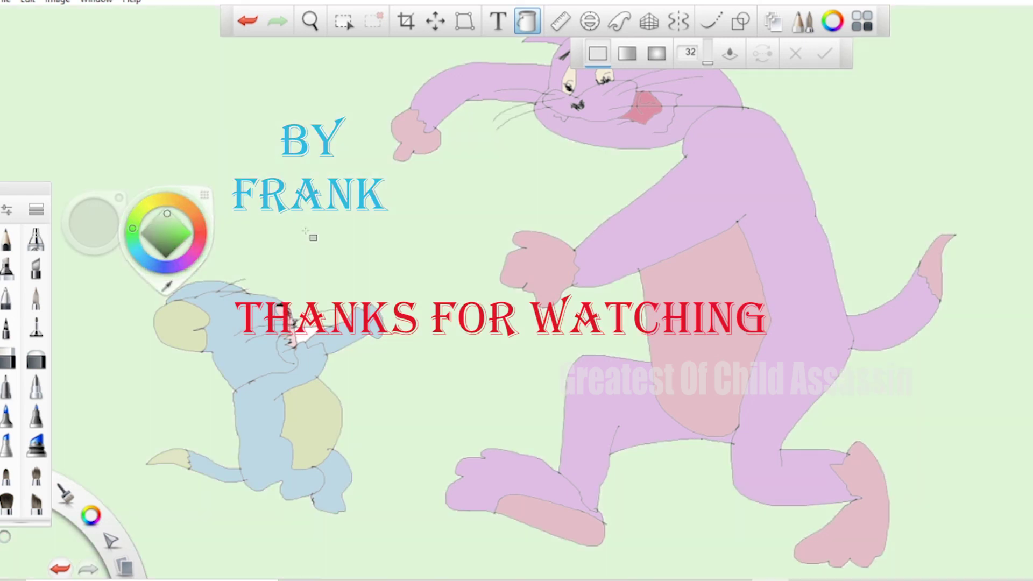
pyautogui.click(309, 236)
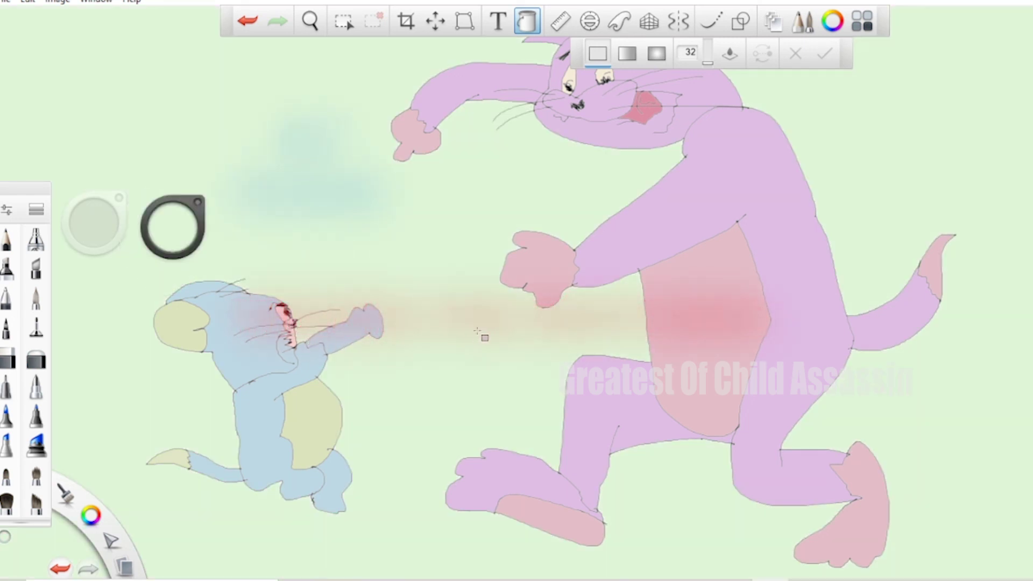